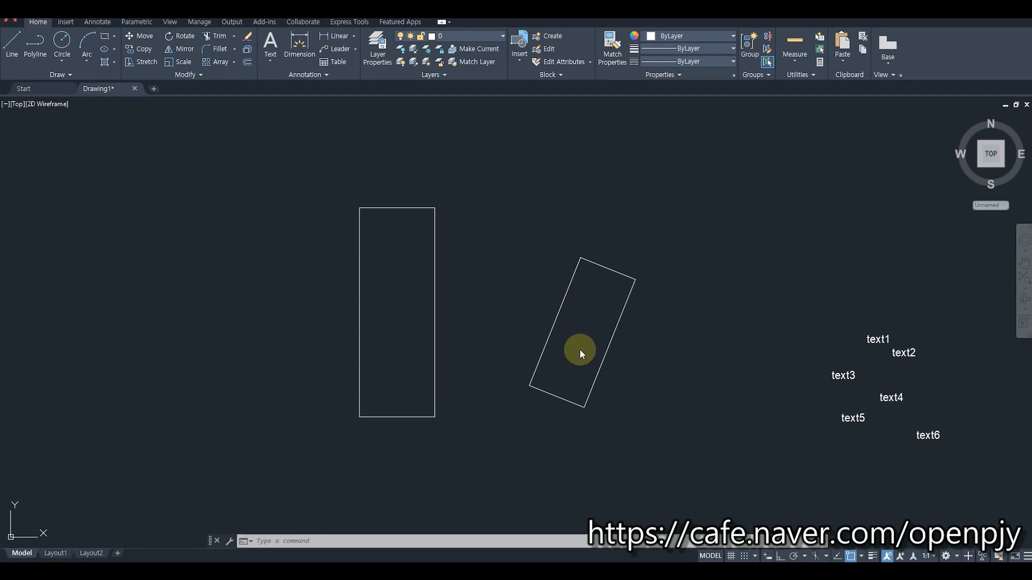
Step: Align the tilted rectangle to the upright rectangle, matching its lower-left and upper-left corners to the upright one's lower-right and upper-right corners, without scaling
text(al)
key(Return)
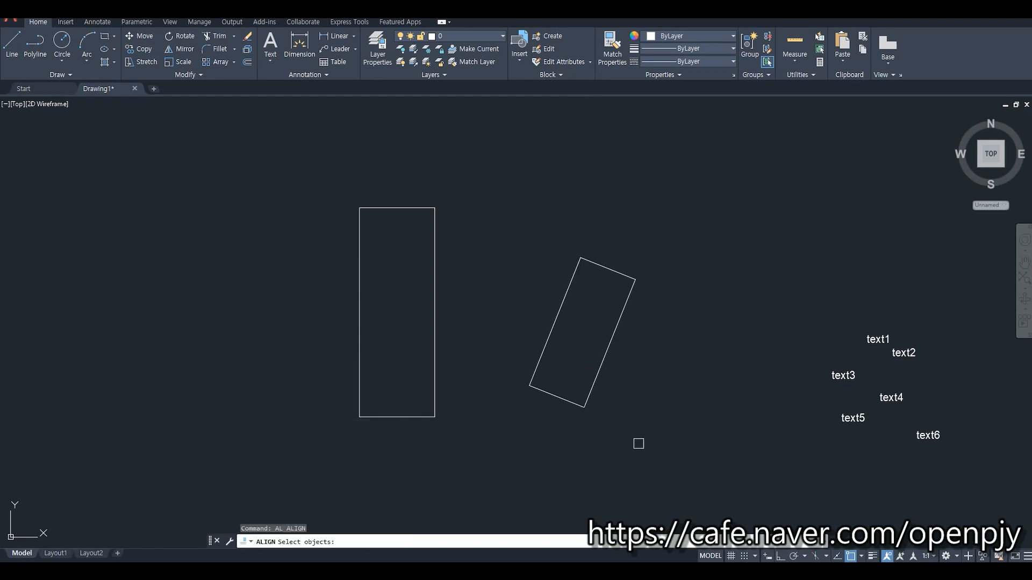
click(638, 443)
click(508, 230)
key(Return)
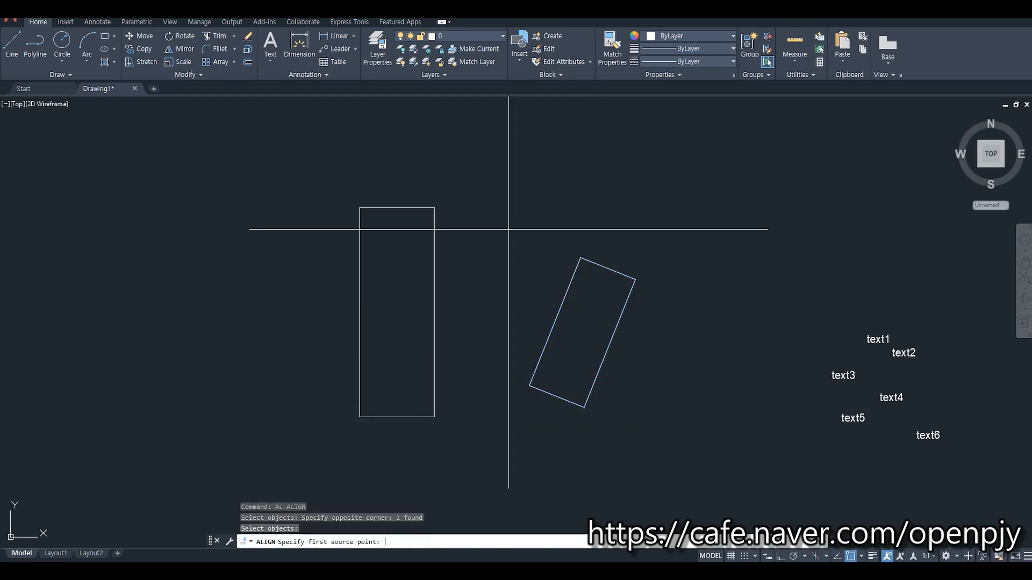
click(529, 385)
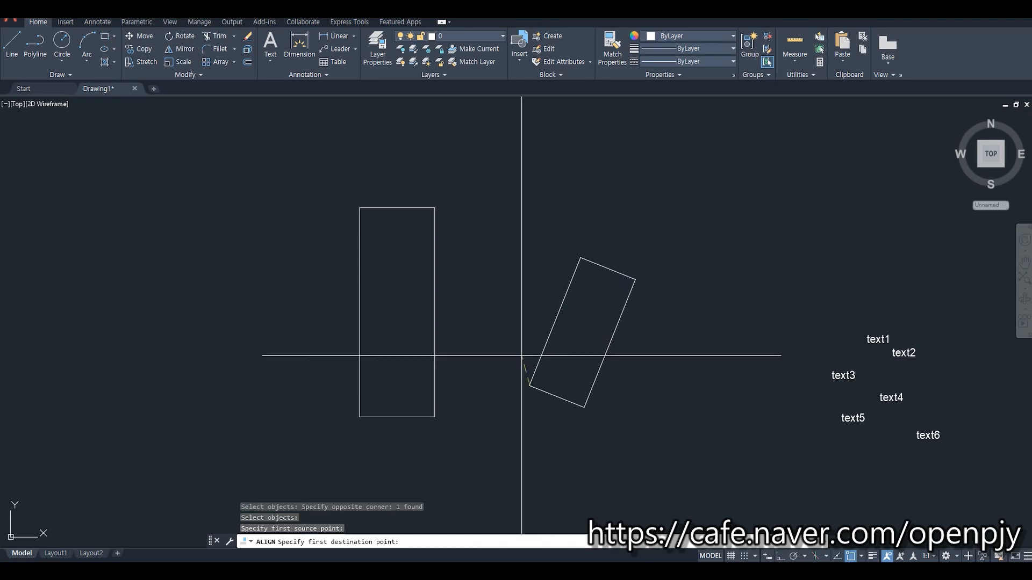
click(435, 417)
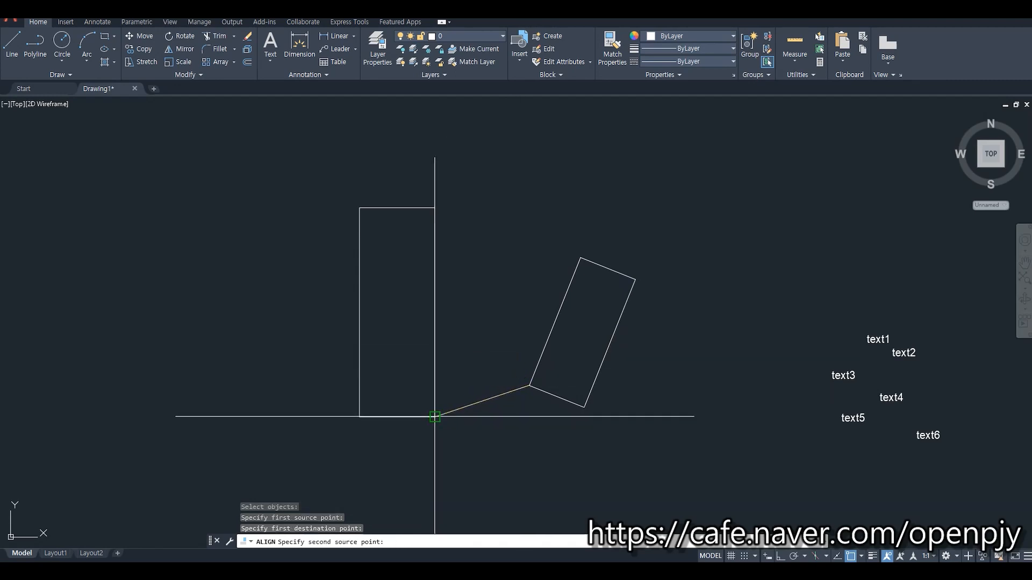
click(580, 257)
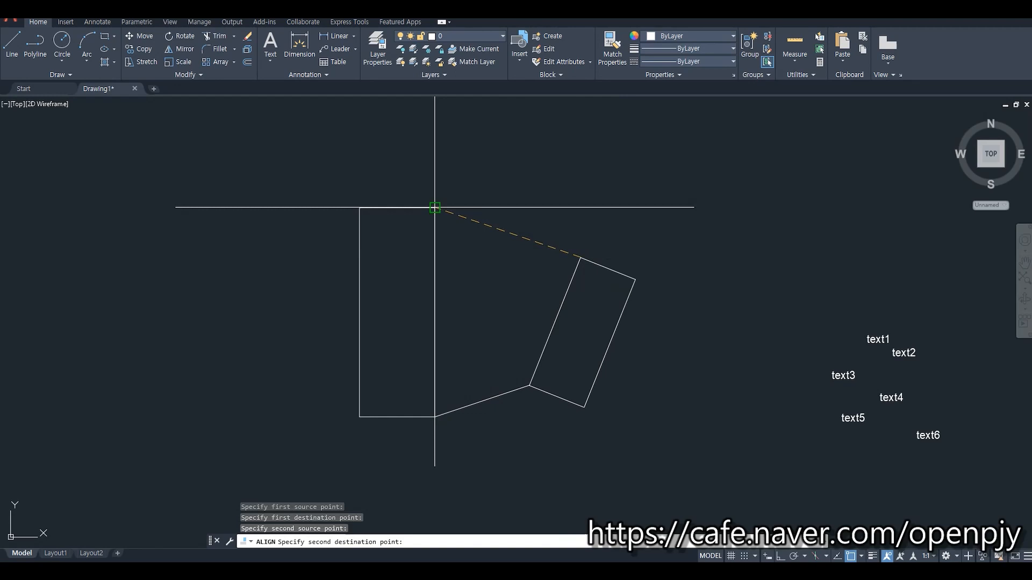
click(434, 207)
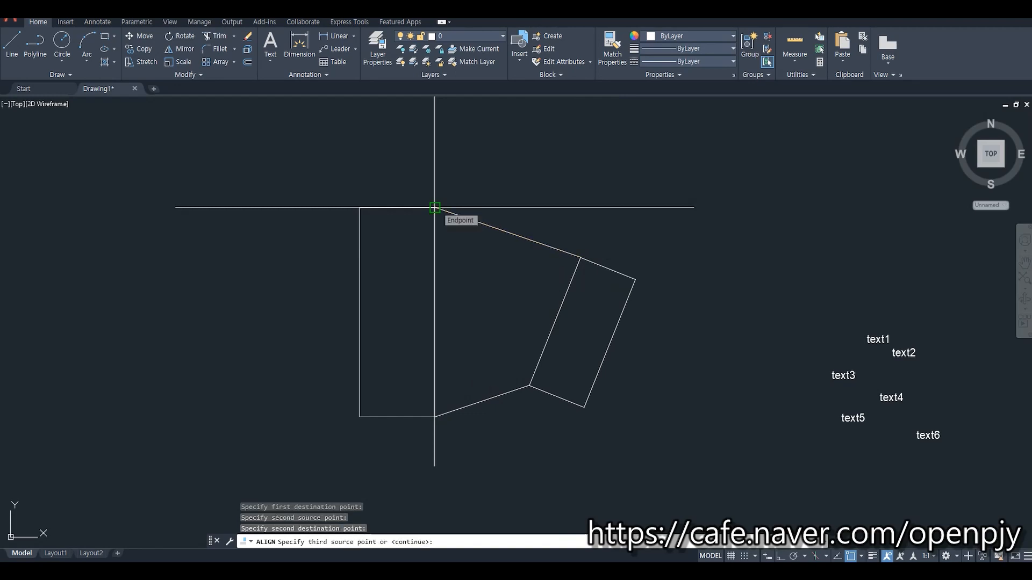
key(Return)
key(Return)
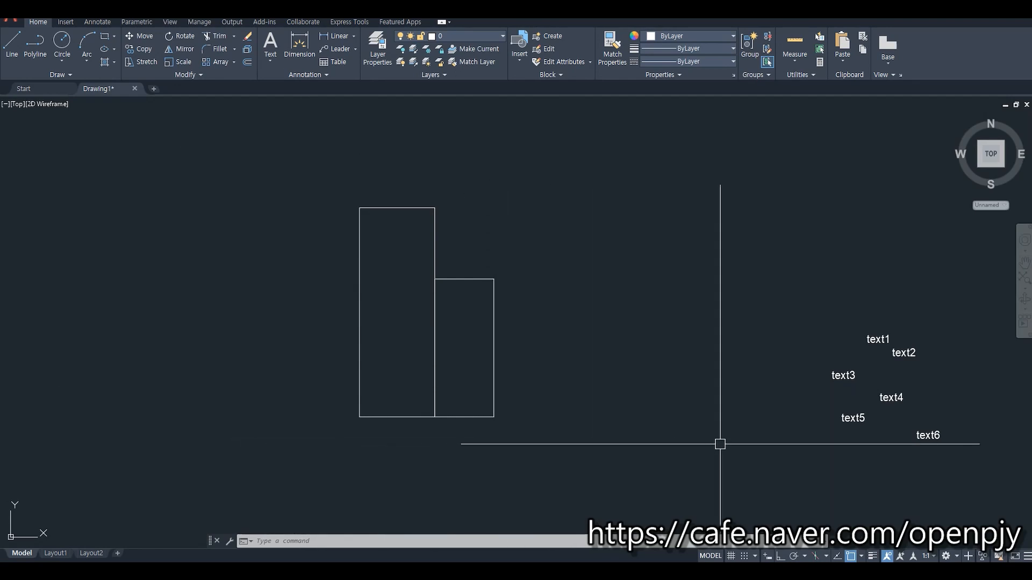
Step: Start TEXTALIGN for the scattered text labels and choose its Set spacing option
middle_drag(881, 455, 556, 415)
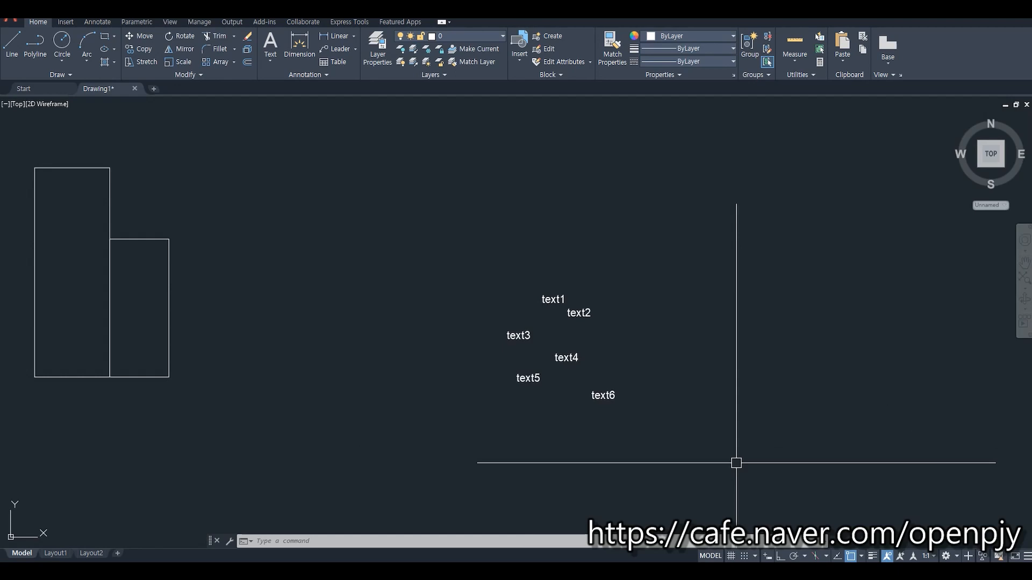
text(te)
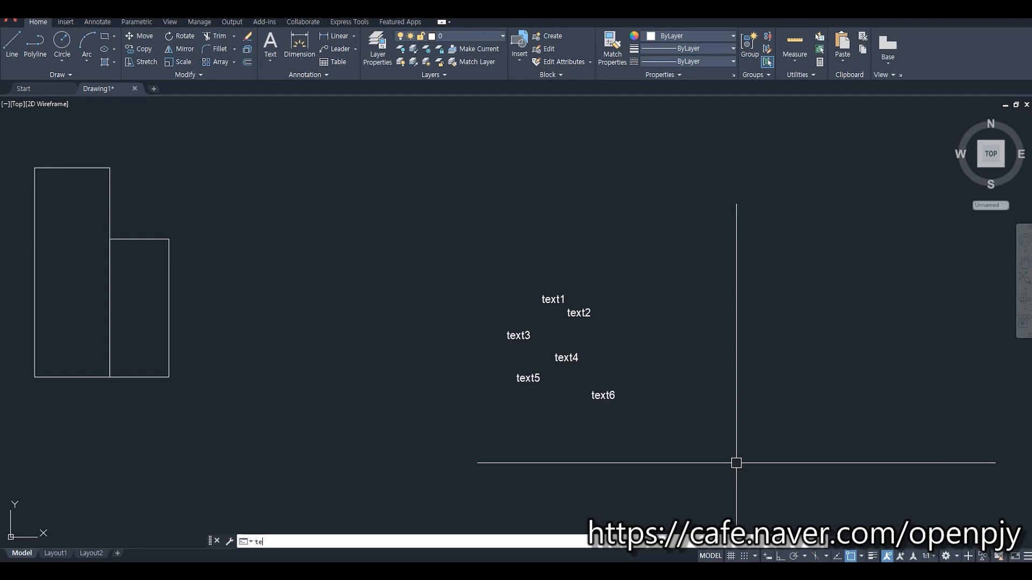
text(xtal)
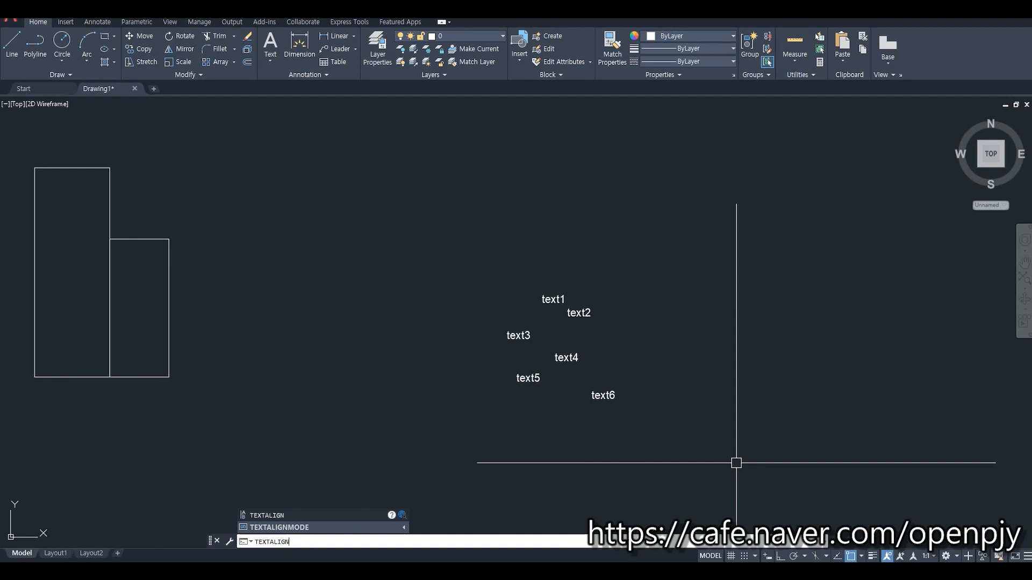
key(Return)
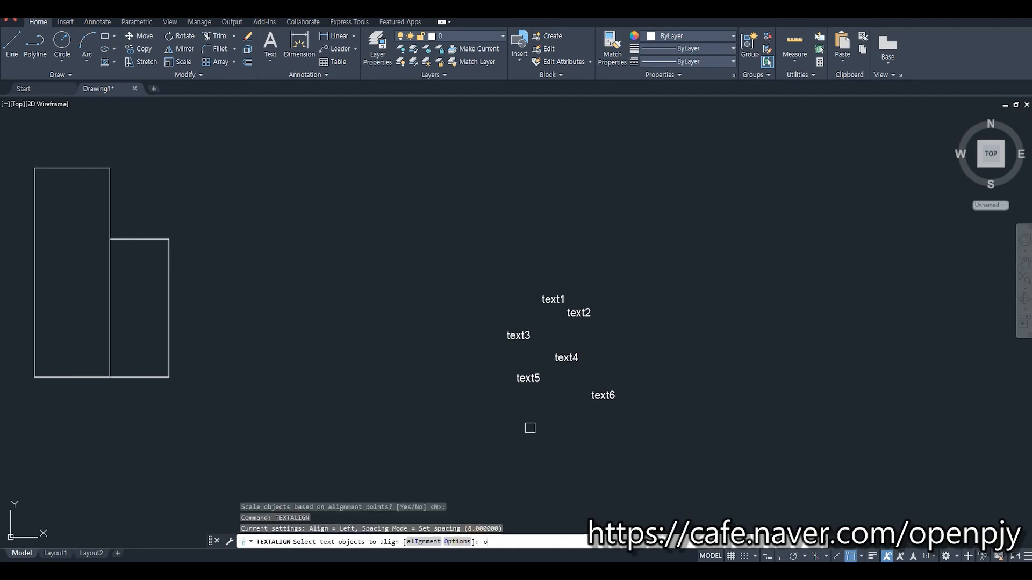
text(o)
key(Return)
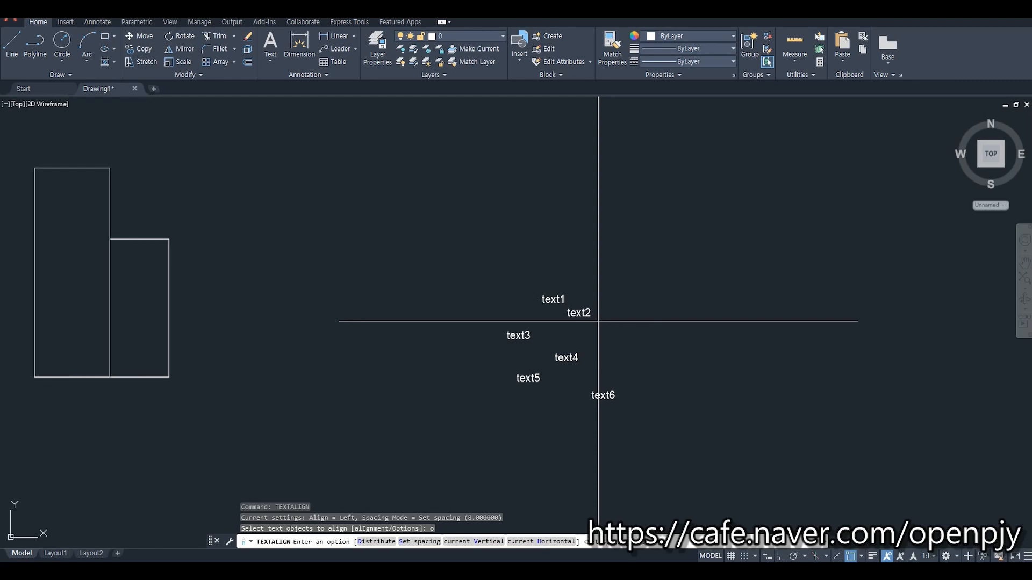
text(10)
key(Return)
key(Return)
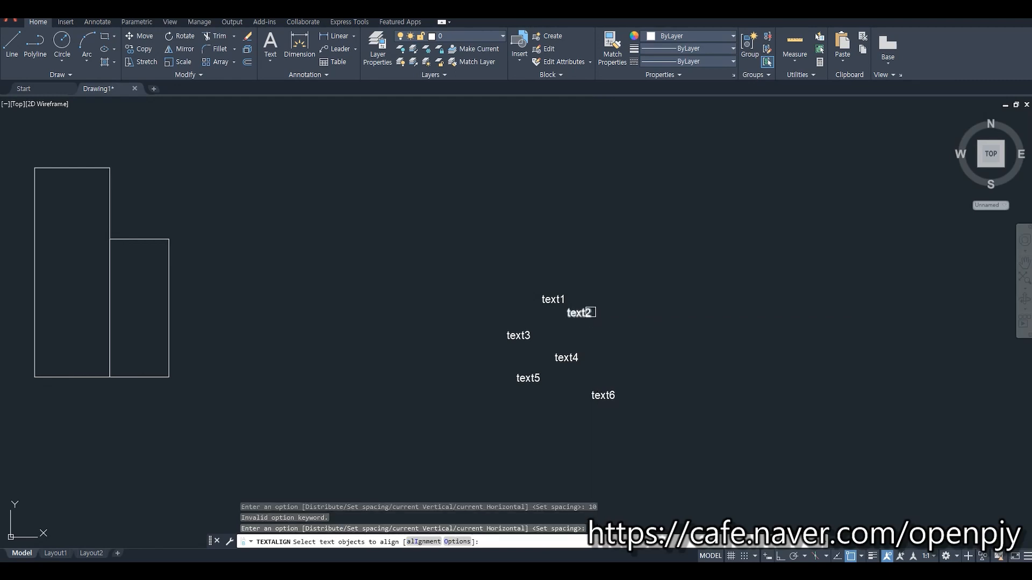
Step: Align all six text labels in an evenly spaced vertical column below text1, with Ortho turned on
click(495, 275)
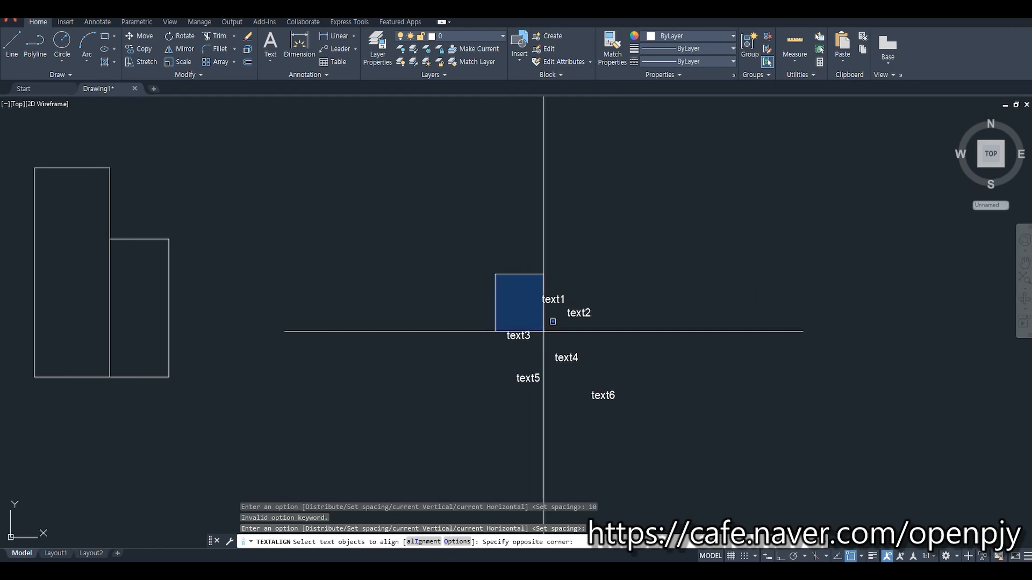
click(631, 439)
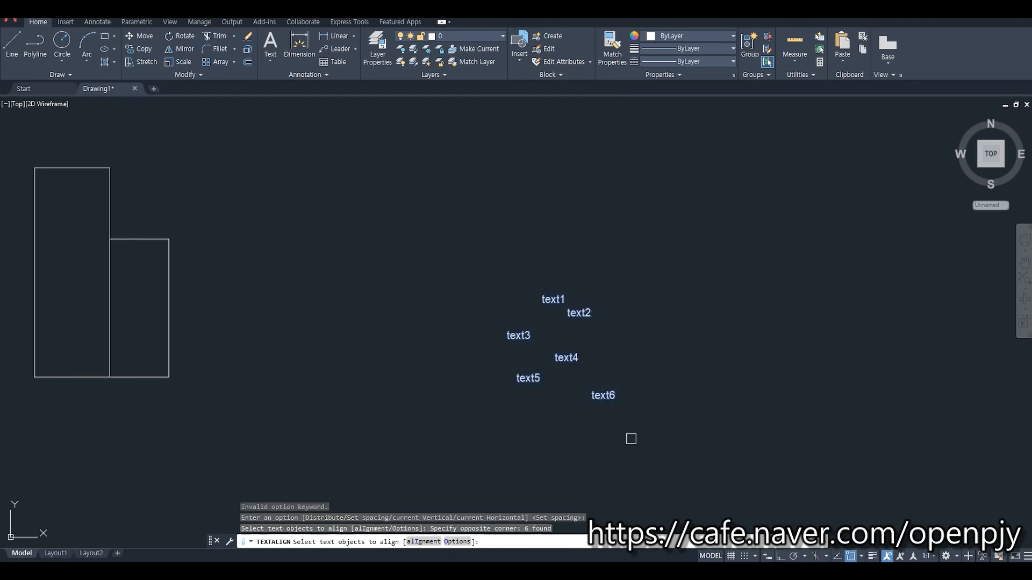
key(Return)
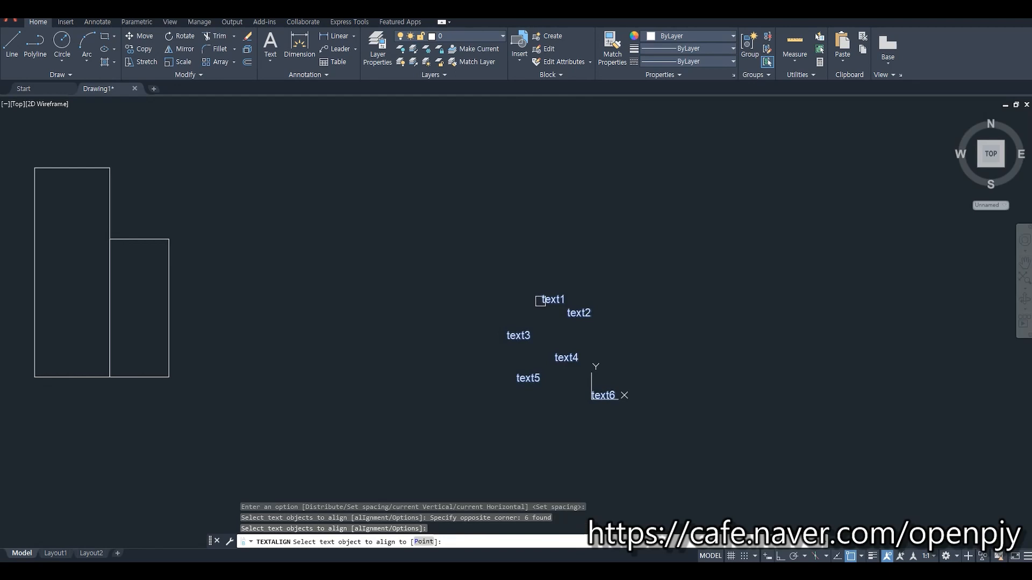
click(552, 297)
click(553, 297)
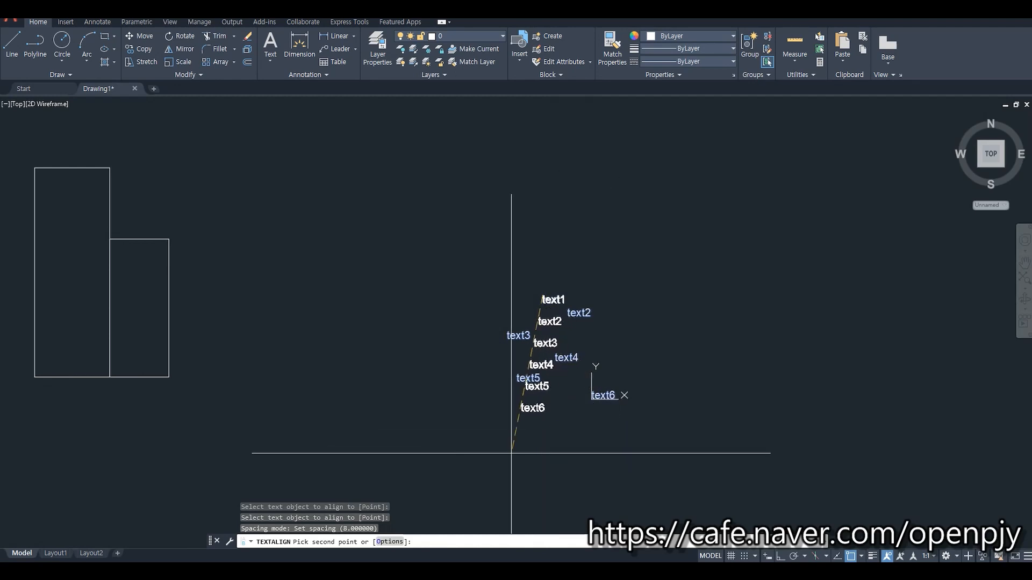
key(F8)
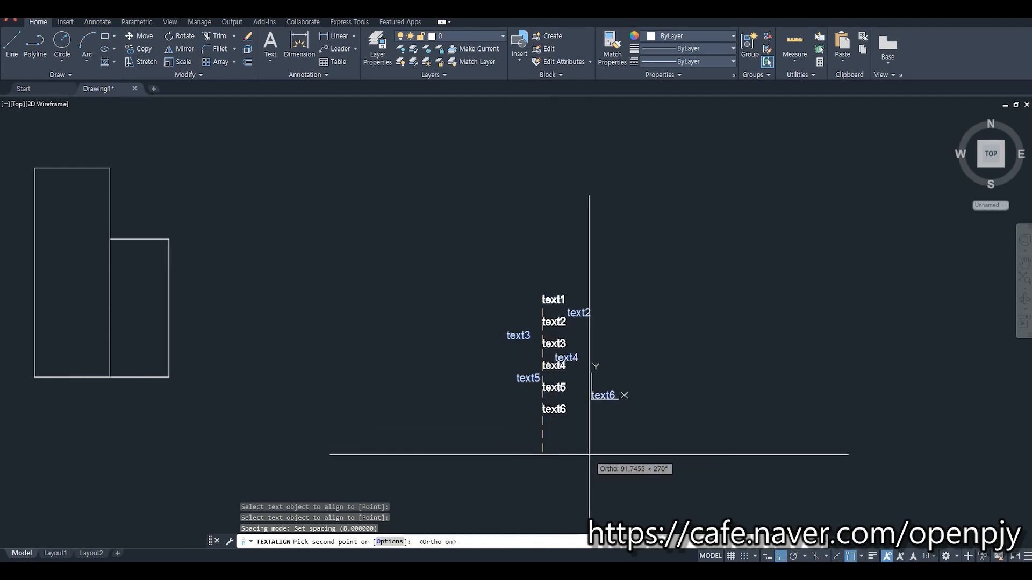
click(589, 454)
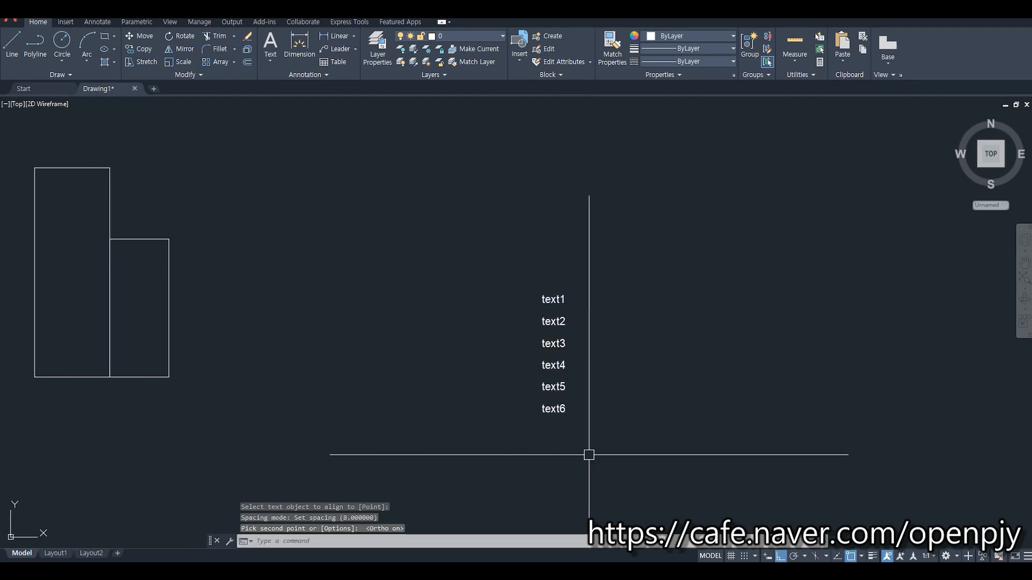
Step: Examine the aligned text column and the 3D solid in an isometric view, and return to the top view
scroll(598, 414, up, 4)
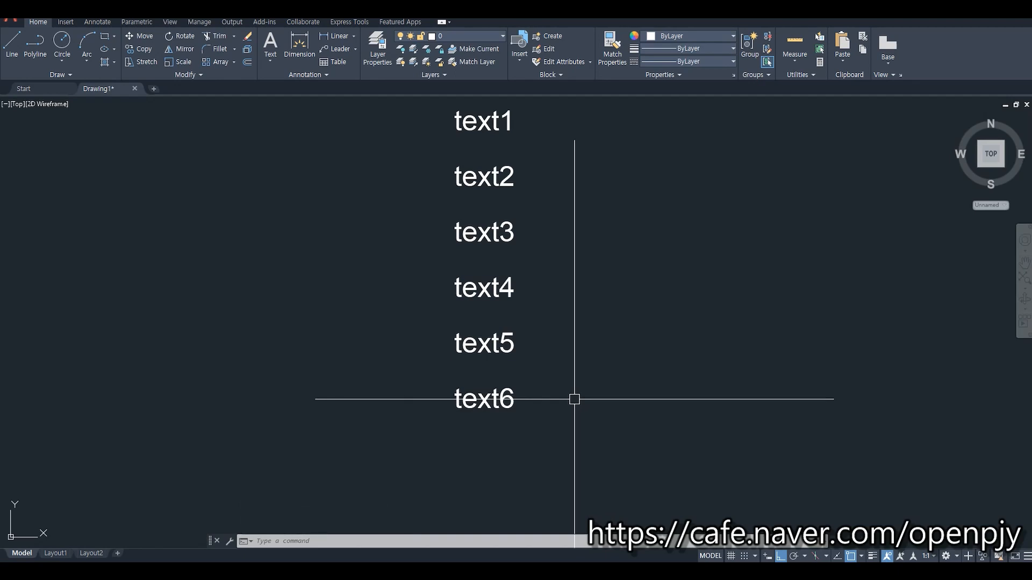
scroll(574, 399, down, 6)
middle_drag(828, 451, 396, 362)
scroll(511, 312, up, 2)
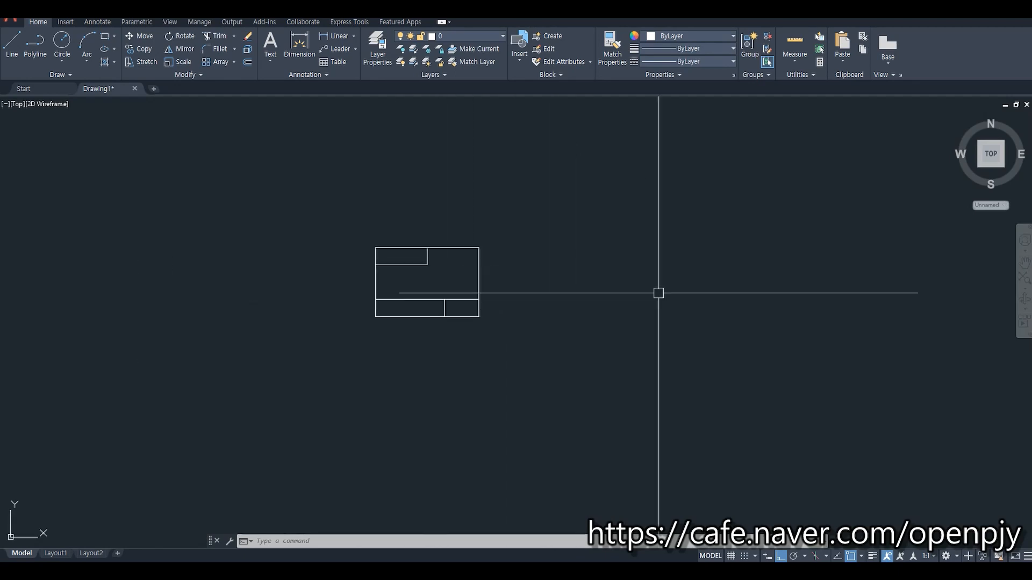
click(955, 118)
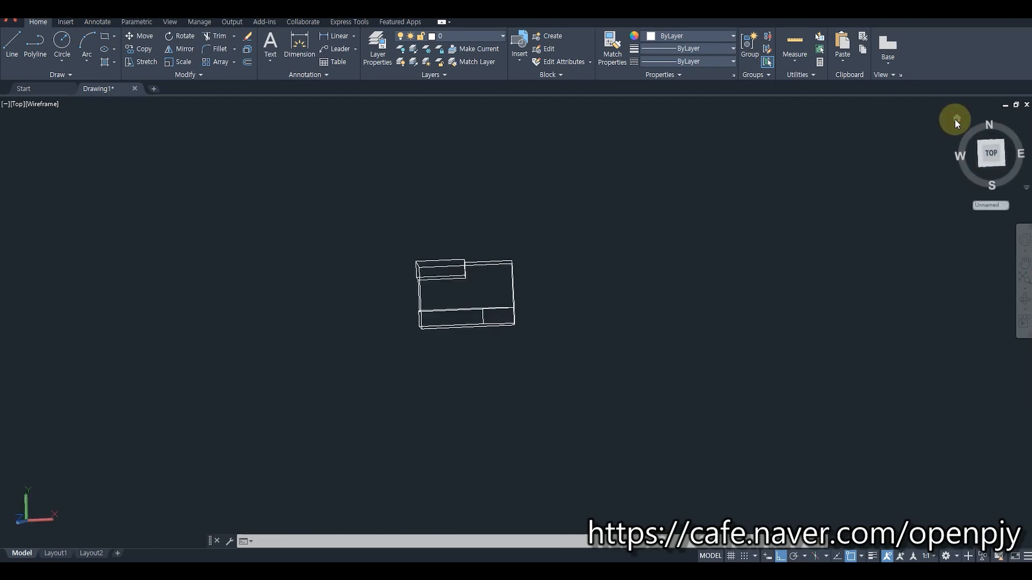
scroll(725, 255, up, 4)
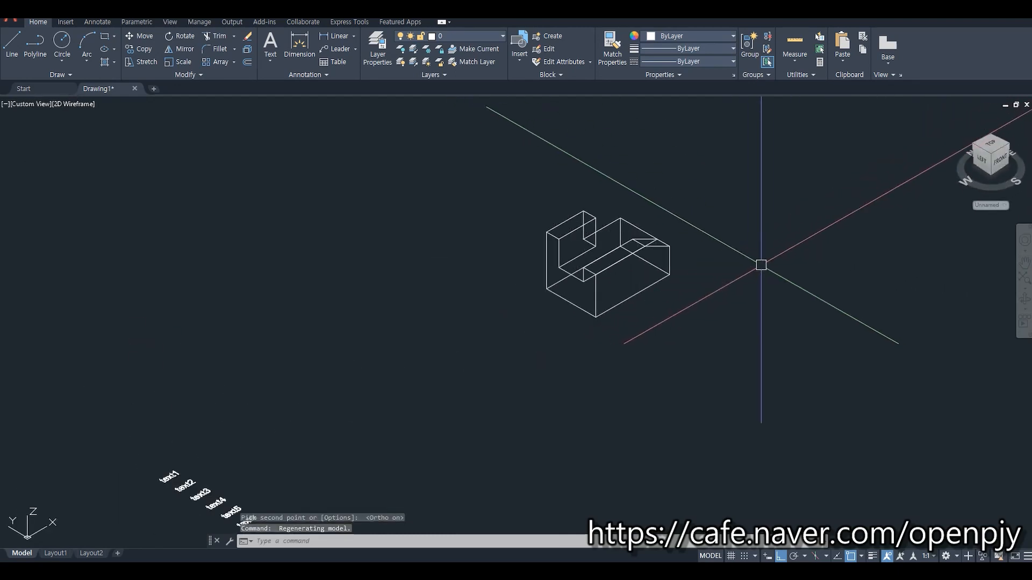
click(991, 147)
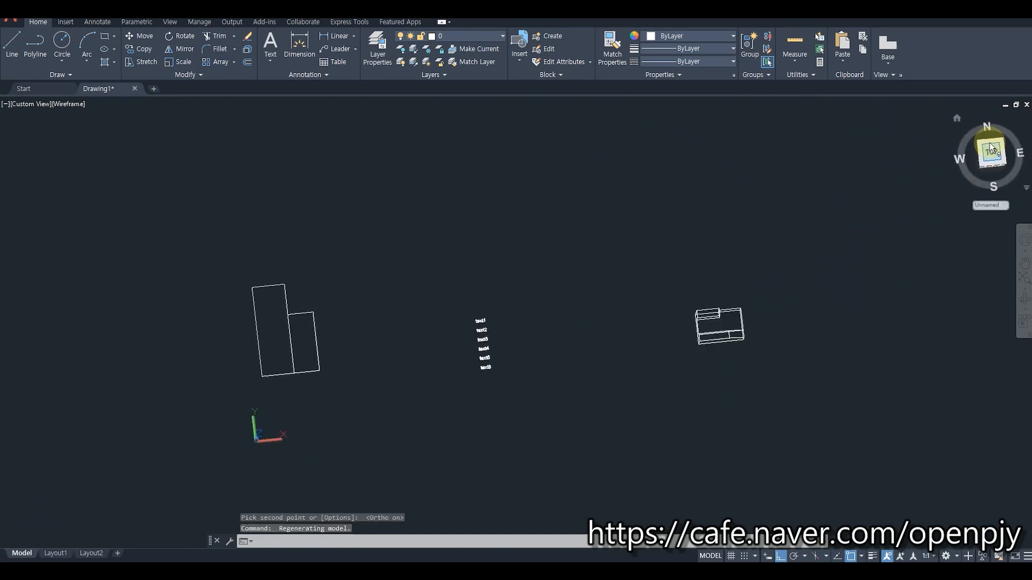
Step: Draw a rectangle around the solid in the top view, leaving a margin on every side
middle_drag(764, 394, 587, 396)
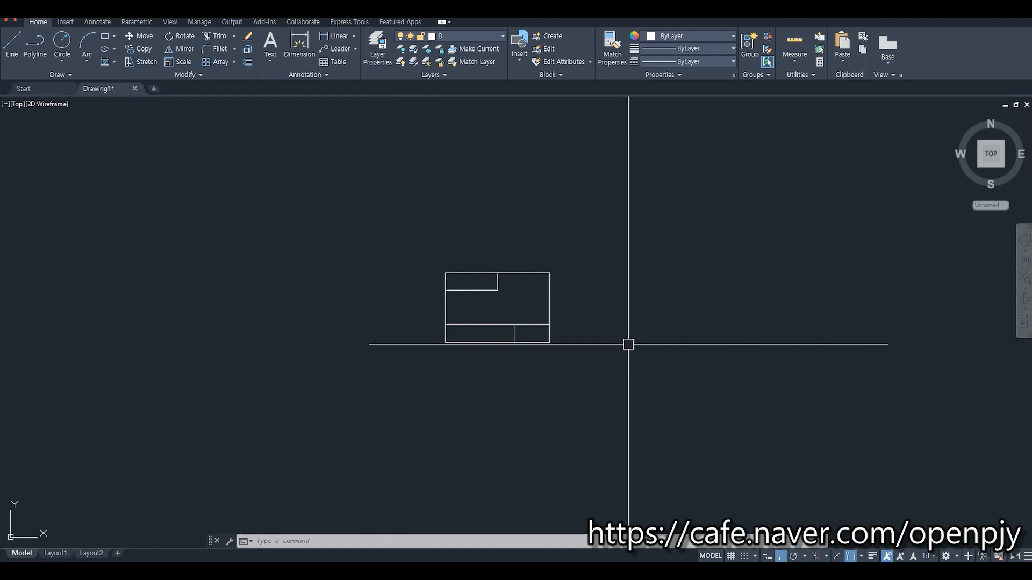
text(rec)
key(Return)
click(379, 241)
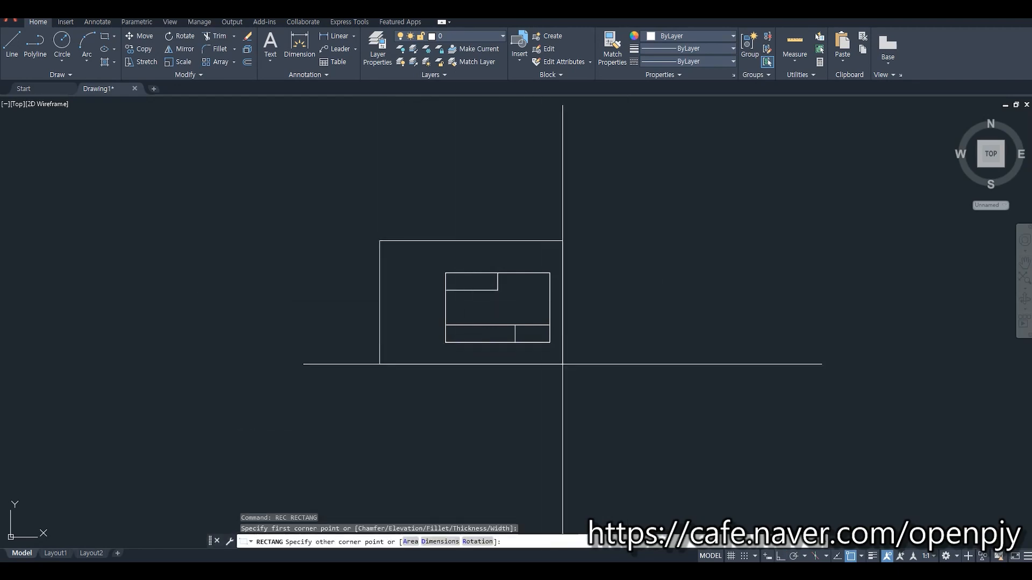
click(591, 389)
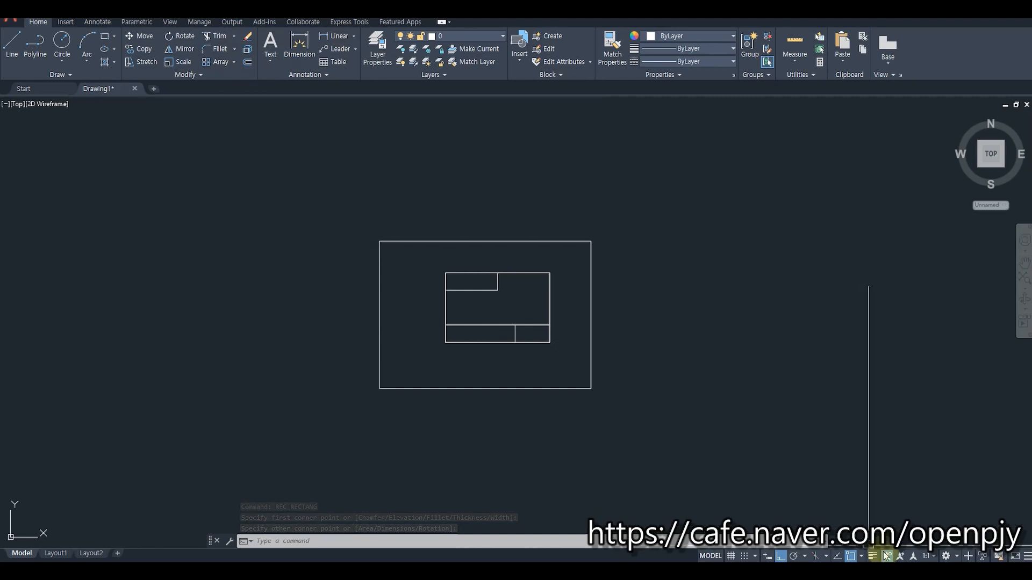
Step: Switch to the 3D Modeling workspace and show the solid and its surrounding rectangle in the SE Isometric view
click(946, 557)
click(964, 490)
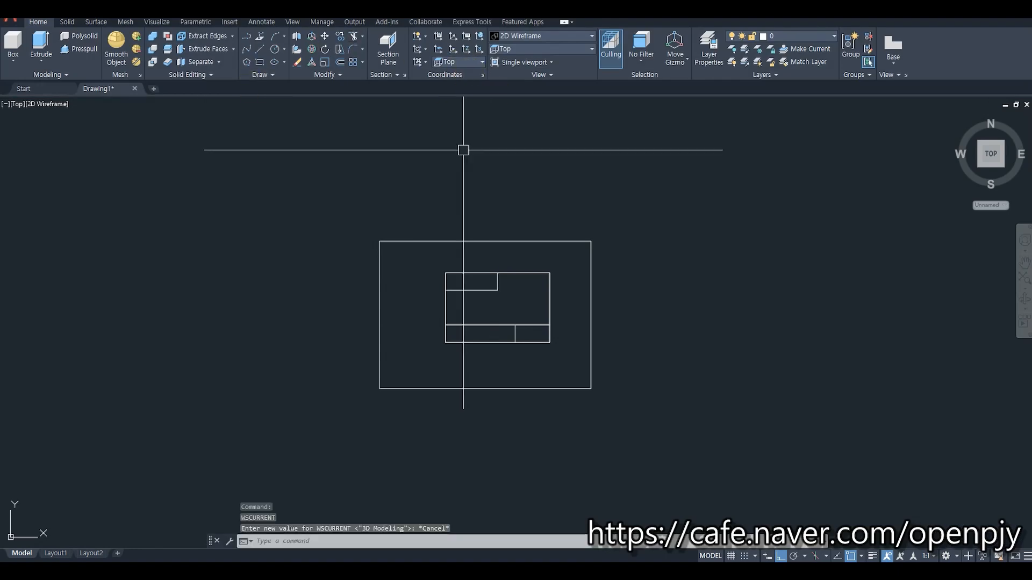
click(590, 49)
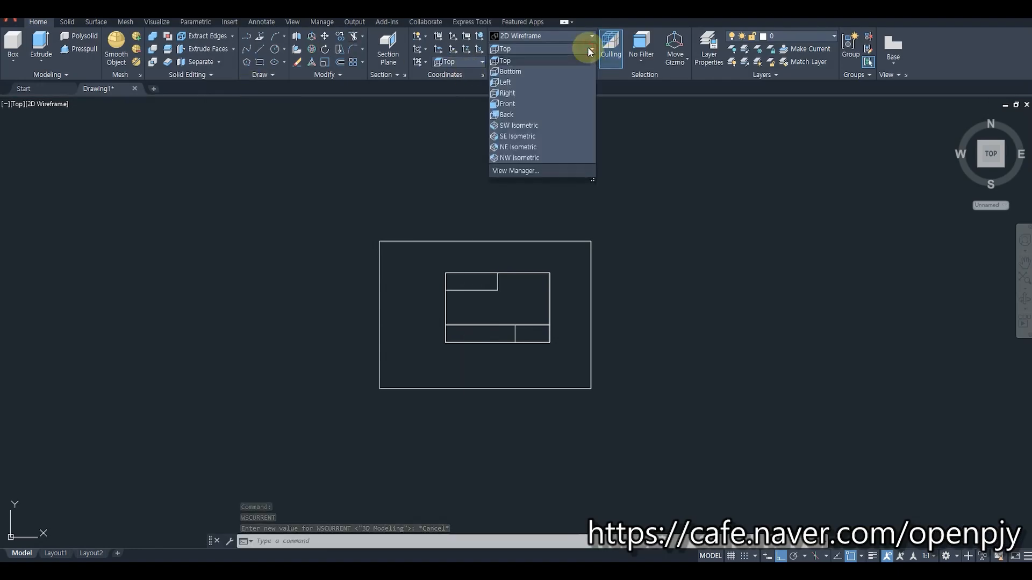
click(526, 139)
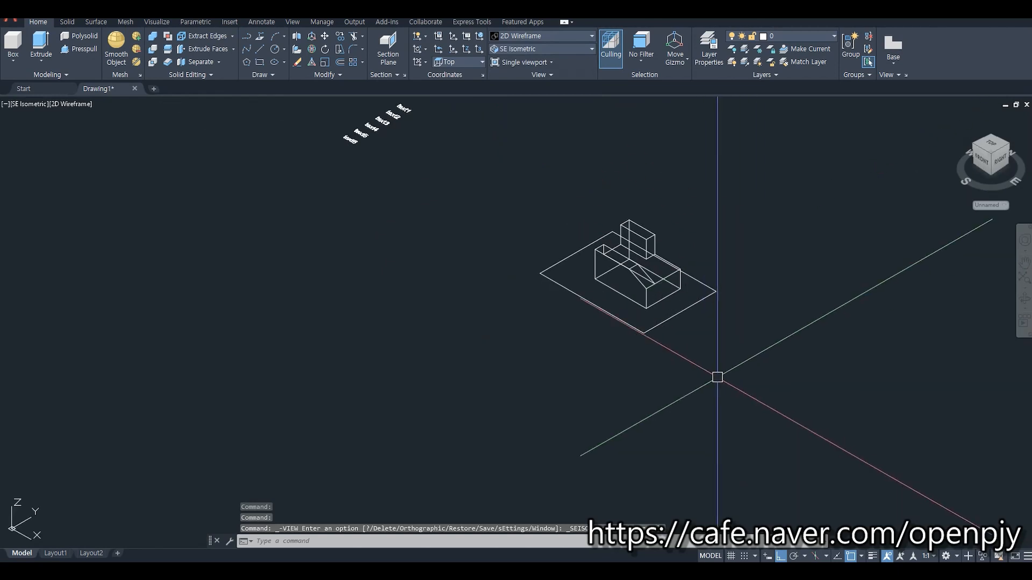
scroll(717, 373, up, 3)
middle_drag(707, 368, 670, 362)
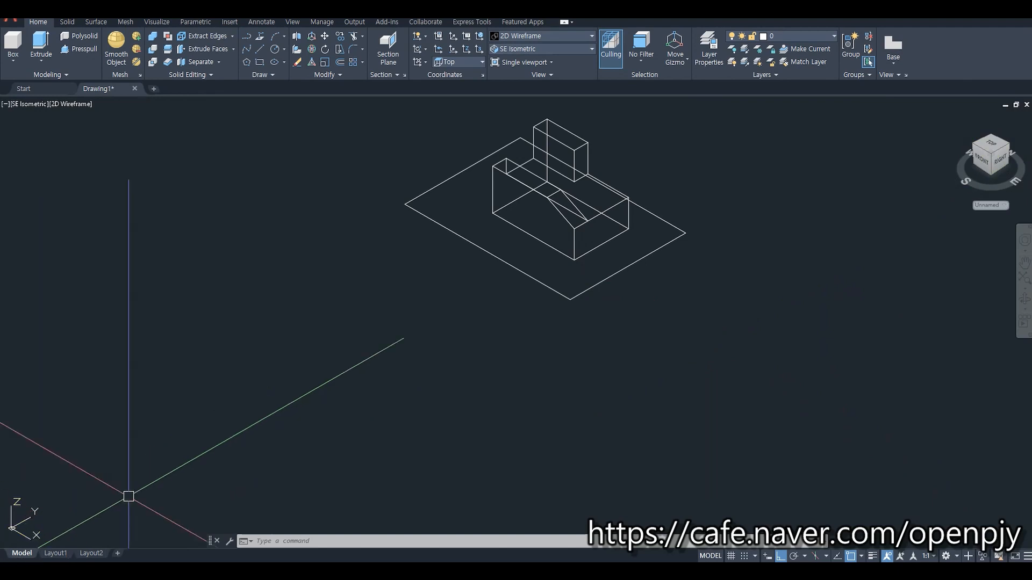
Step: Align the UCS with the current isometric view using the View option
text(UCS)
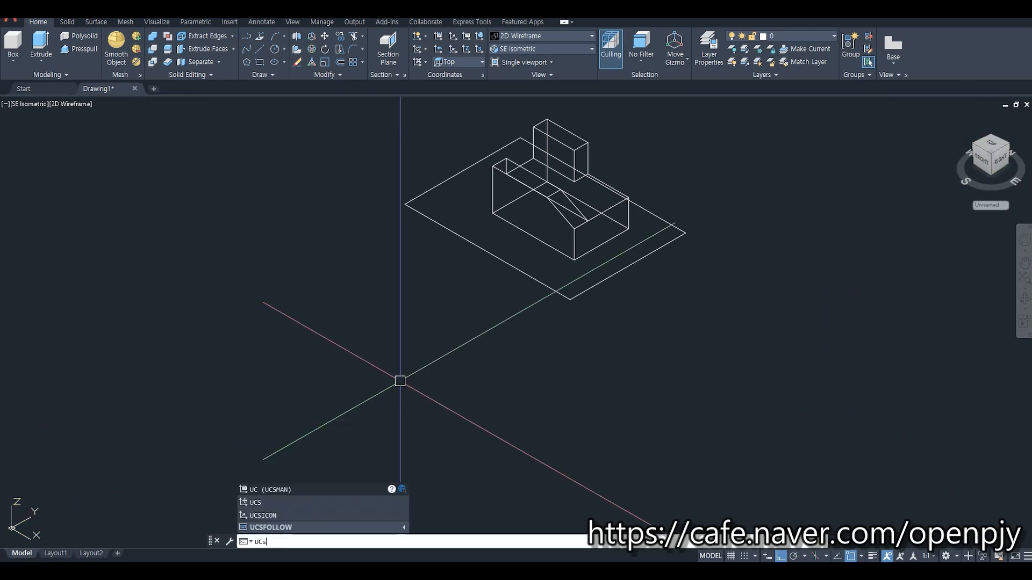
key(Return)
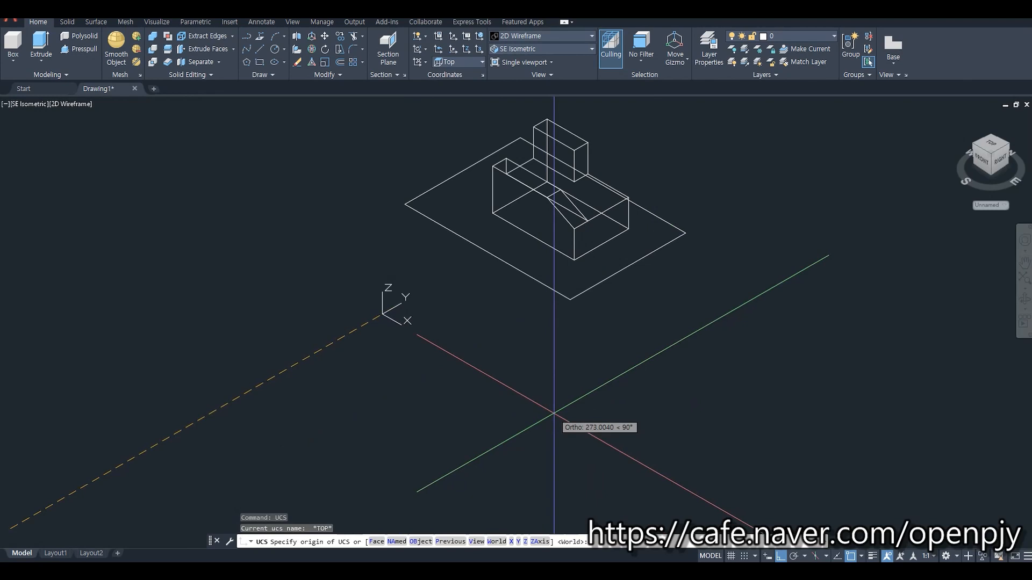
text(v)
key(Return)
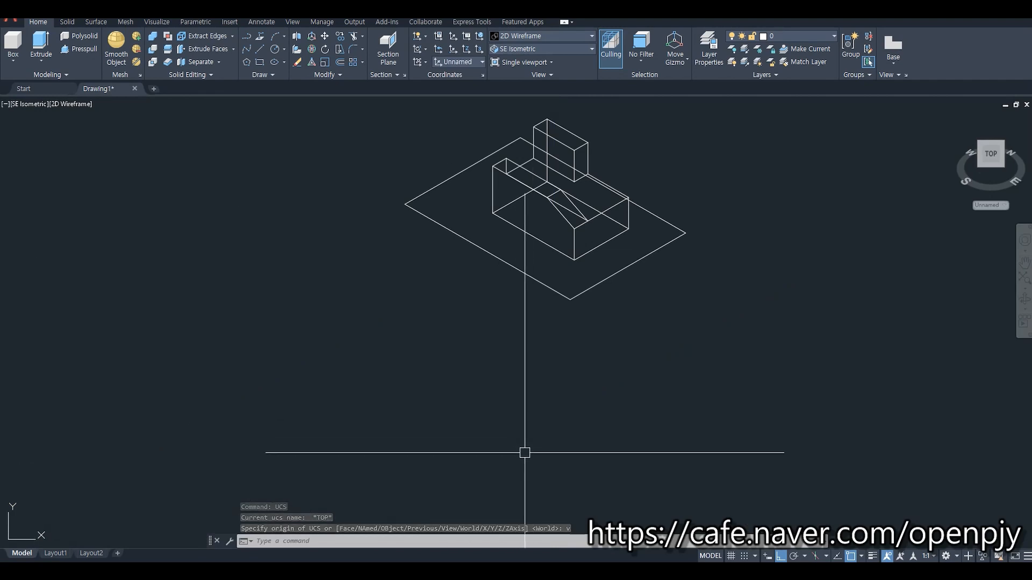
click(557, 374)
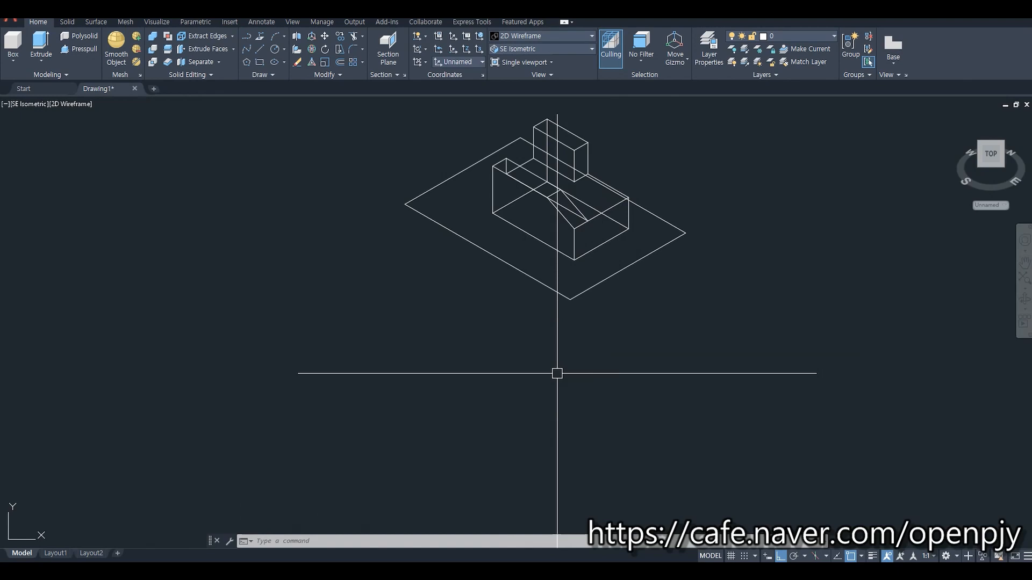
Step: Draw a reference rectangle in the view-aligned UCS, in the empty area below and to the right of the solid
text(rec)
key(Return)
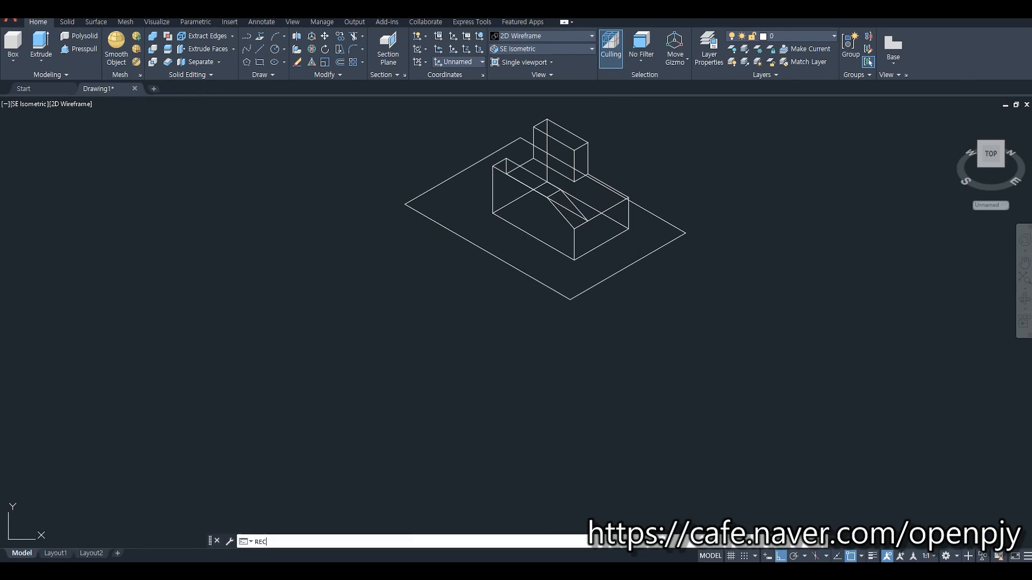
click(767, 354)
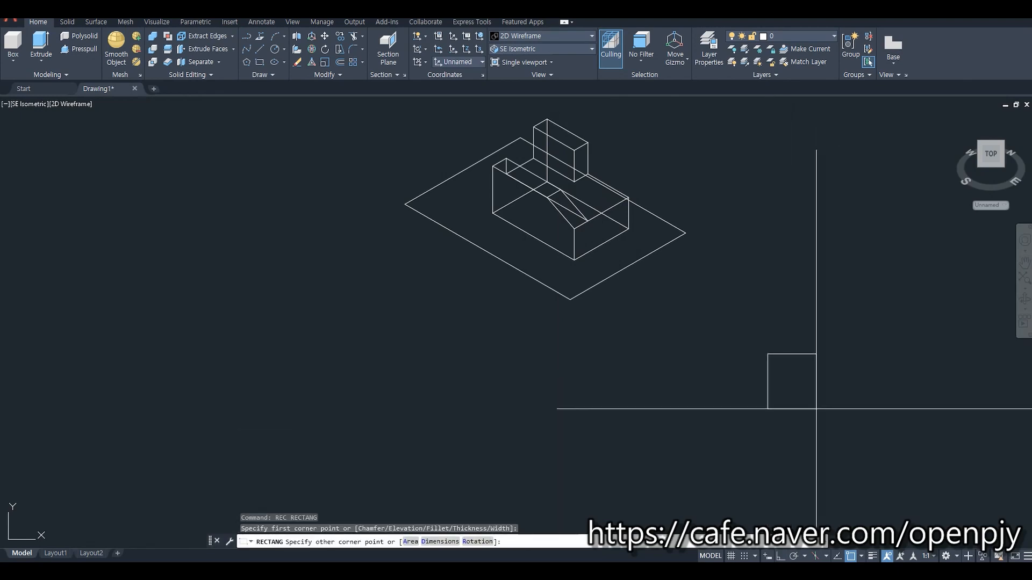
click(903, 481)
middle_drag(949, 504, 794, 469)
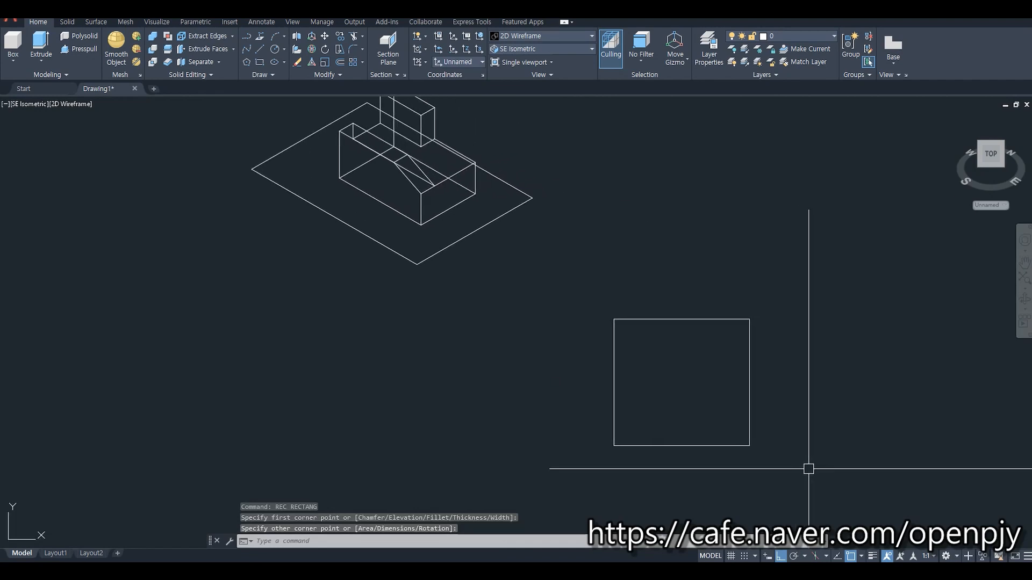
Step: Align the solid using three point pairs, from the new rectangle's lower-left, lower-right and upper-right corners to the matching corners of its surrounding rectangle
scroll(816, 467, down, 3)
text(al)
key(Return)
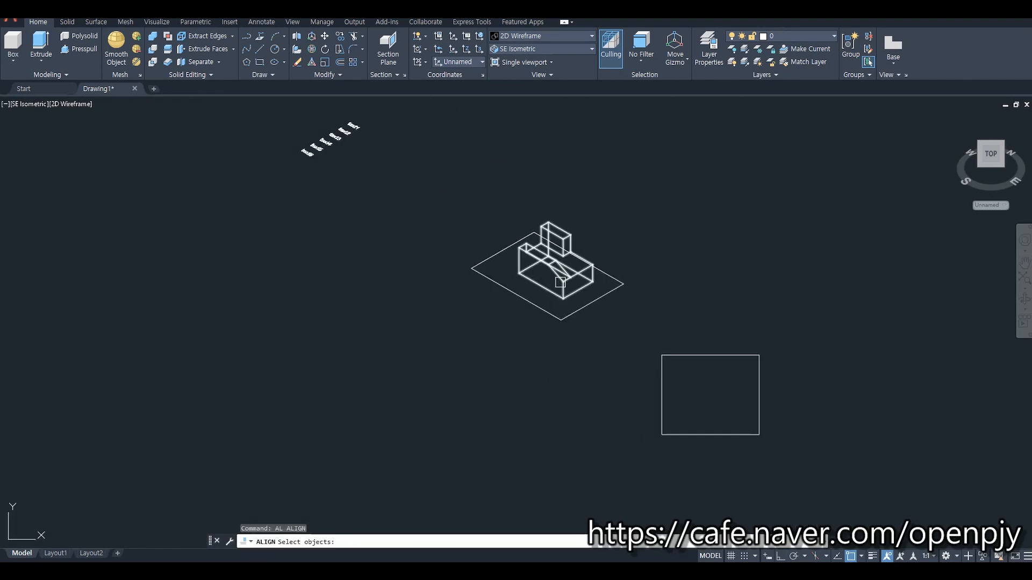
click(559, 285)
key(Return)
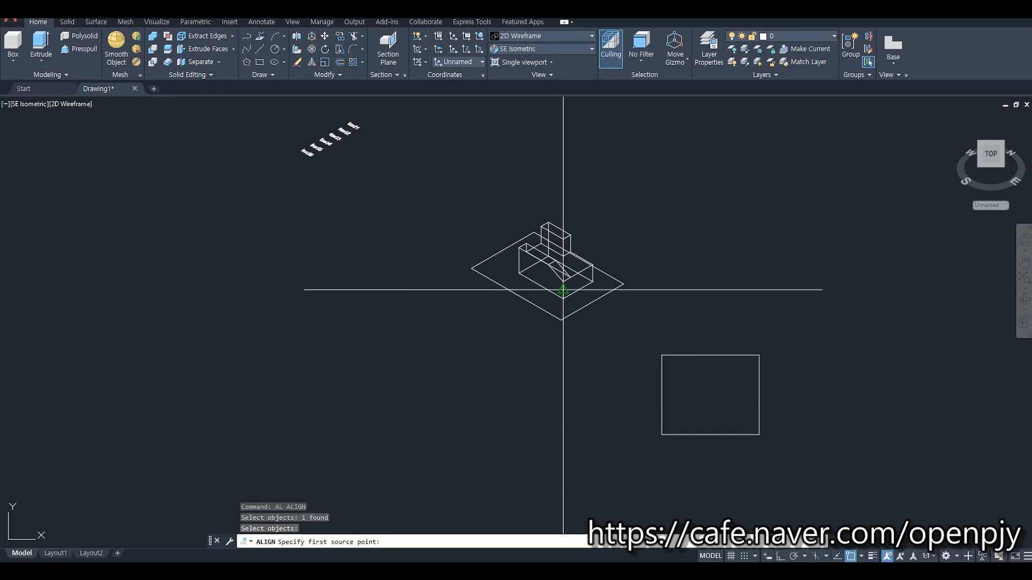
click(662, 434)
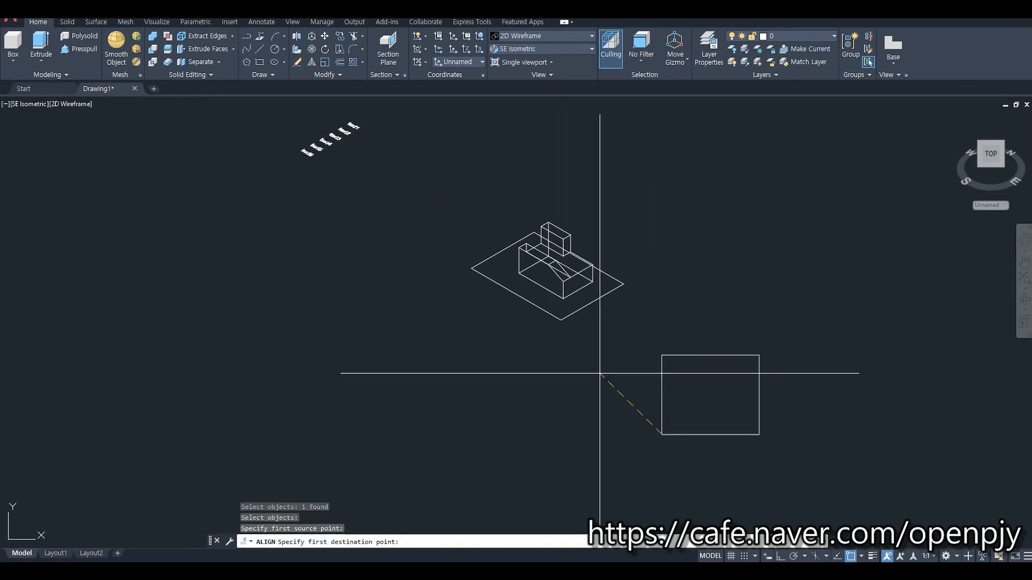
click(472, 268)
click(759, 434)
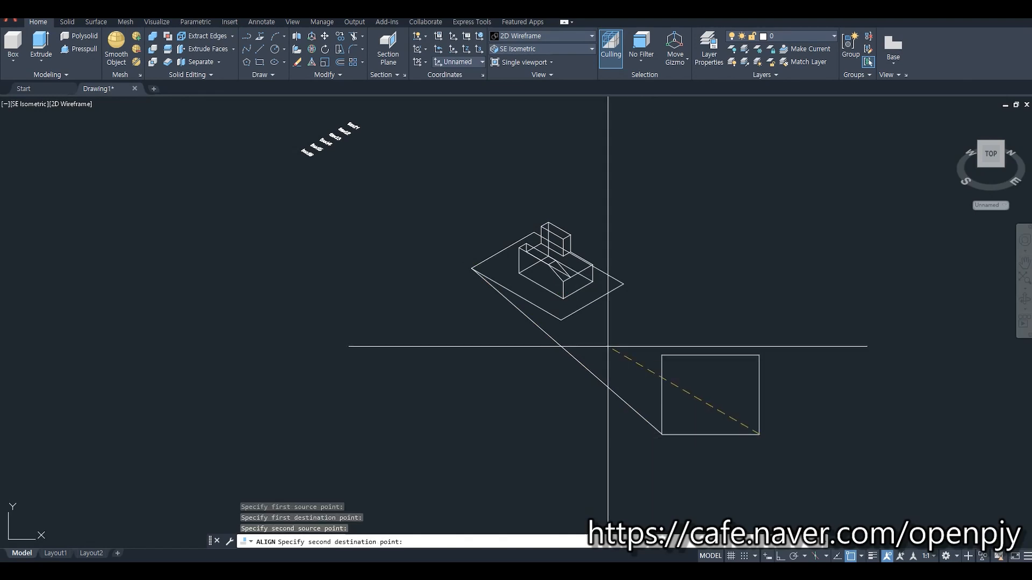
click(561, 321)
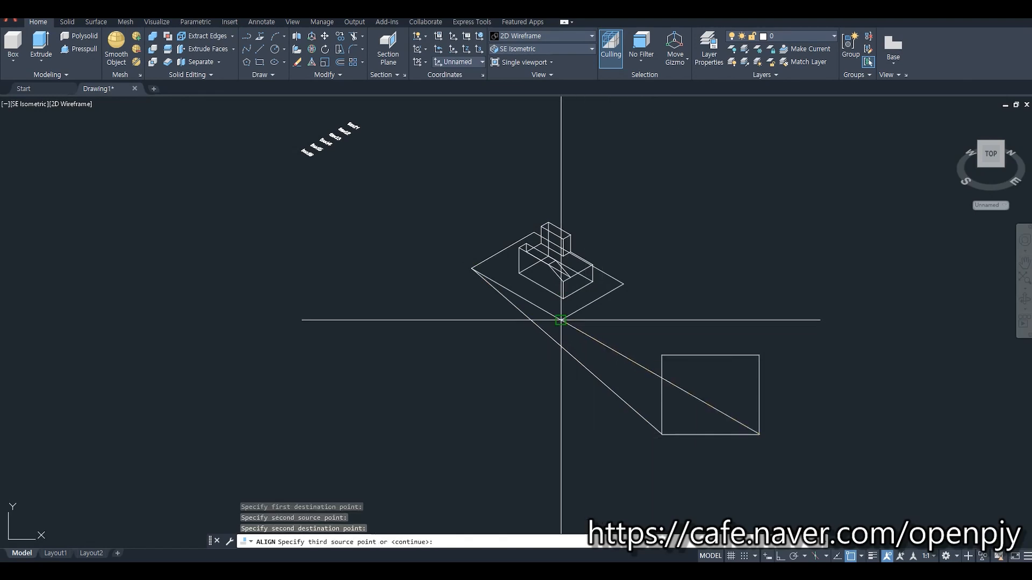
click(759, 354)
click(623, 284)
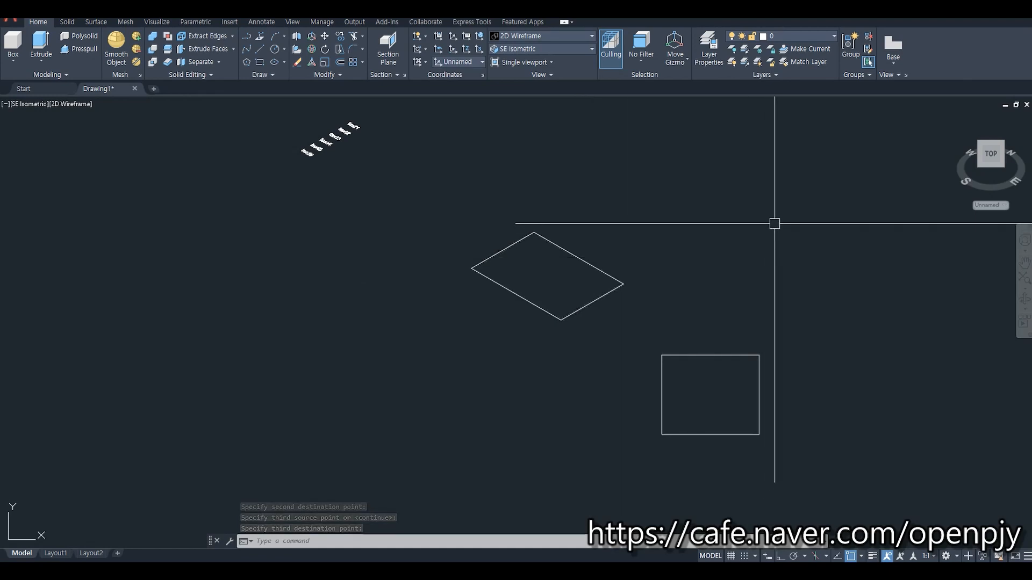
Step: Reset the UCS to World, inspect the aligned solid from an orbited view, and show the model in the top view
text(uc)
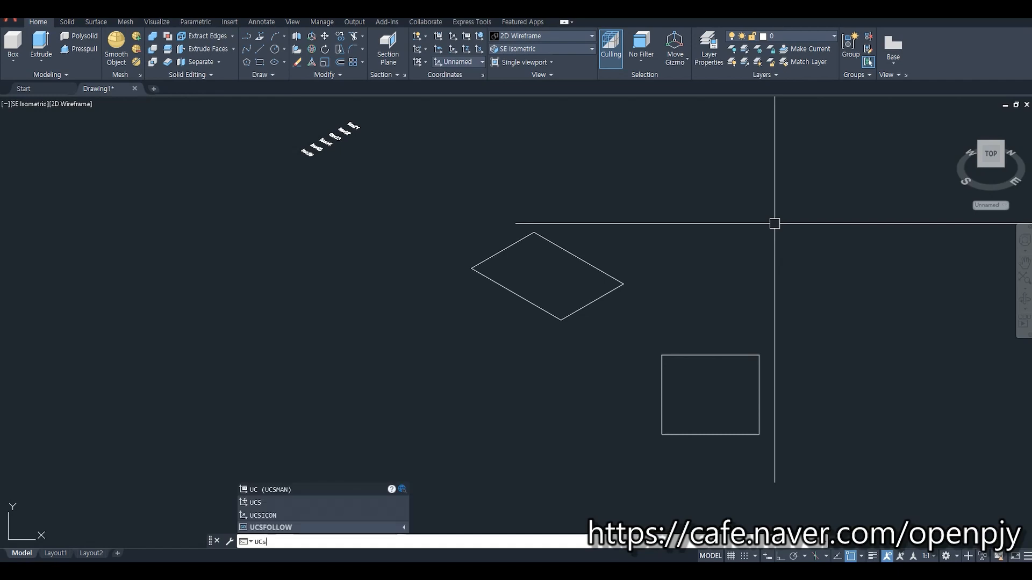
text(s)
key(Return)
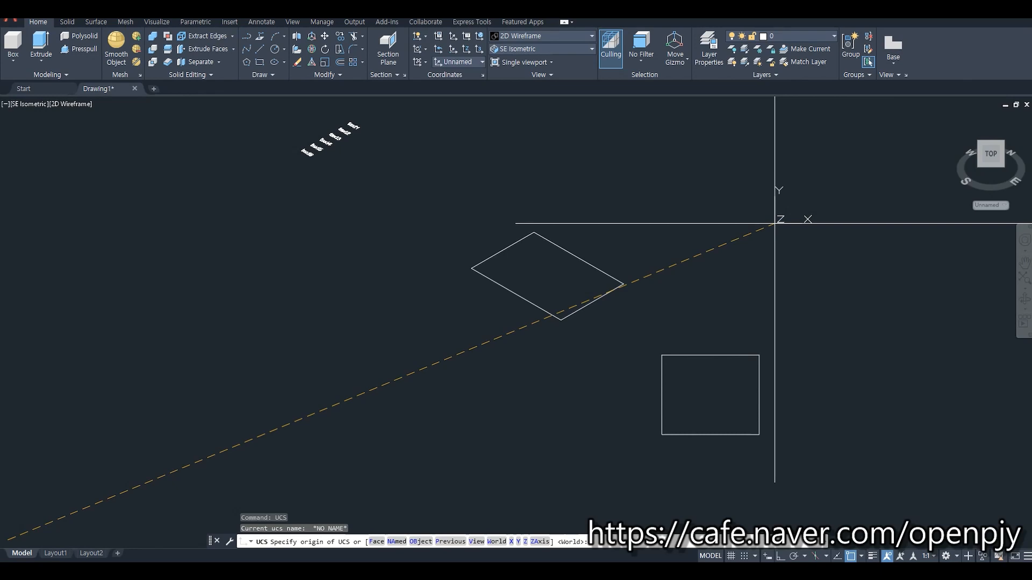
text(w)
key(Return)
click(993, 146)
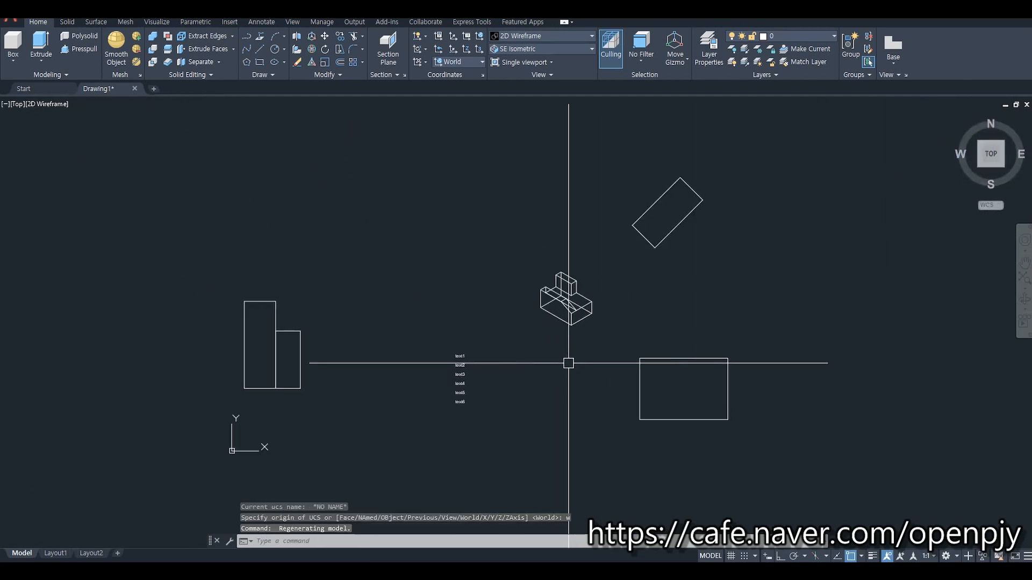
scroll(594, 341, up, 2)
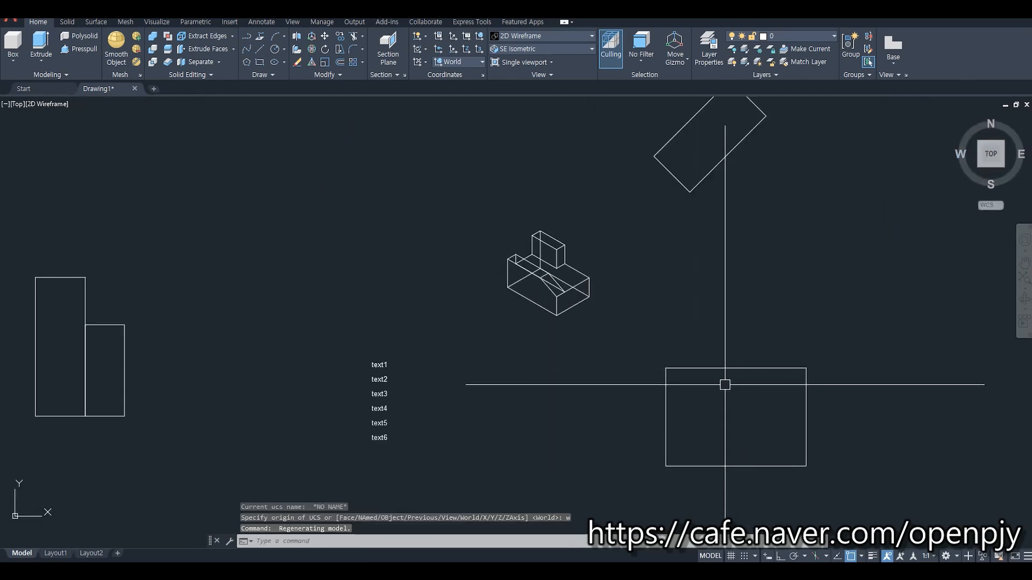
shift+middle_drag(700, 431, 705, 244)
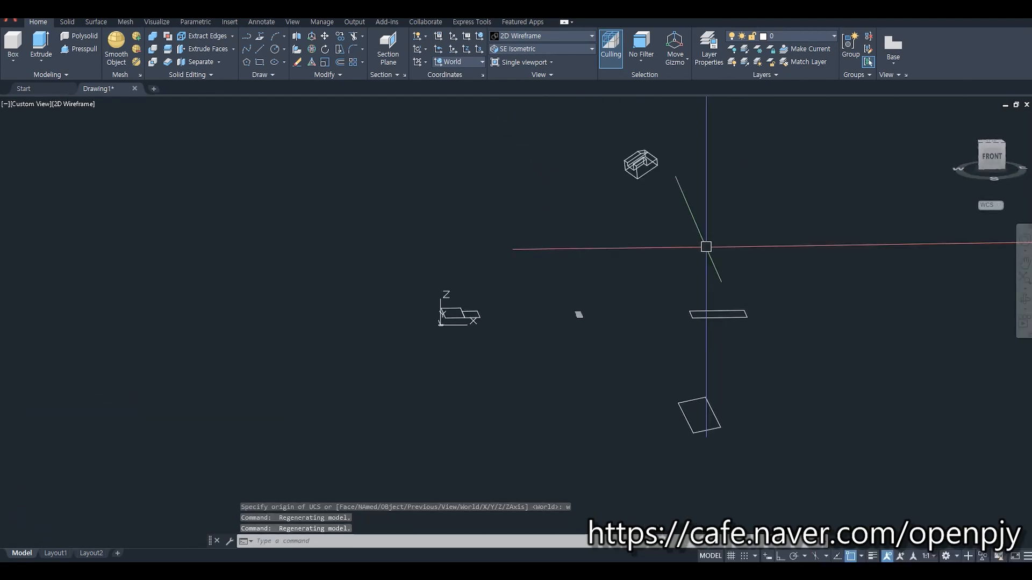
mouse_move(774, 232)
shift+middle_down()
mouse_move(764, 344)
mouse_move(850, 326)
shift+middle_up()
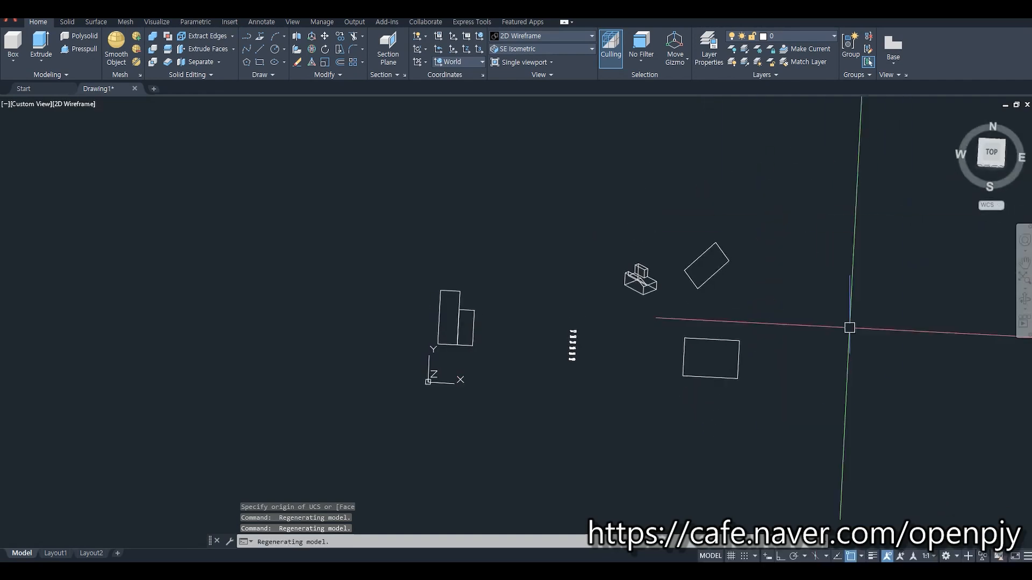
click(992, 152)
Step: Move the isometric-looking solid into its frame rectangle in the top view
scroll(608, 331, up, 4)
middle_drag(621, 368, 555, 323)
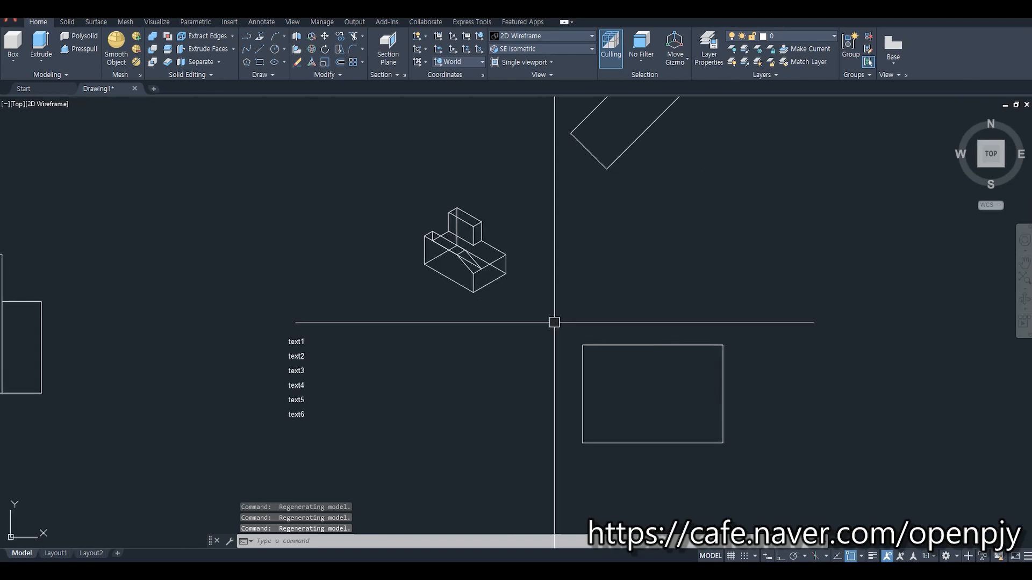
text(m)
key(Return)
click(553, 320)
click(392, 194)
key(Return)
click(611, 242)
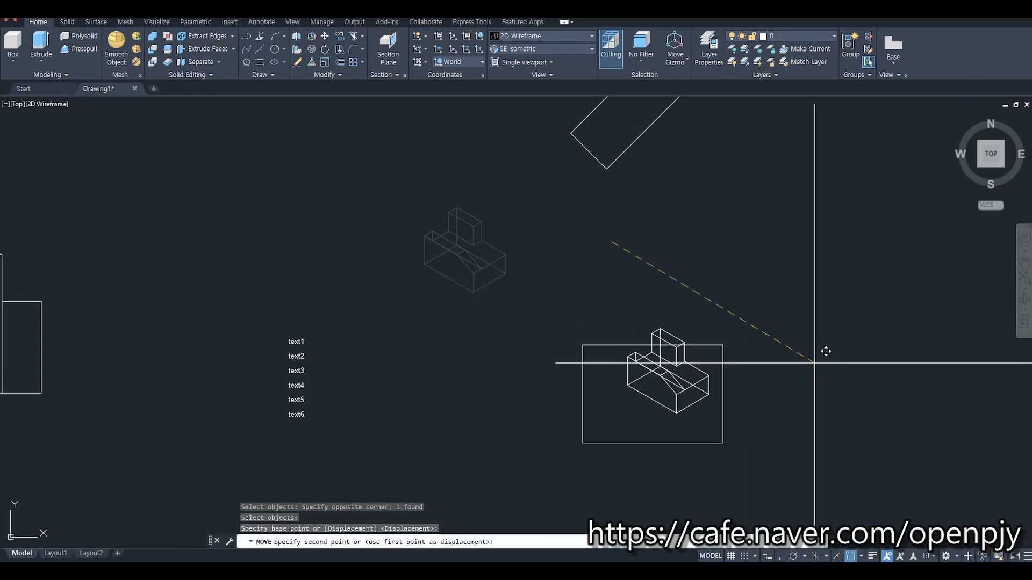
click(813, 383)
Step: Delete the tilted reference rectangle above the framed solid
click(654, 209)
click(522, 118)
key(Delete)
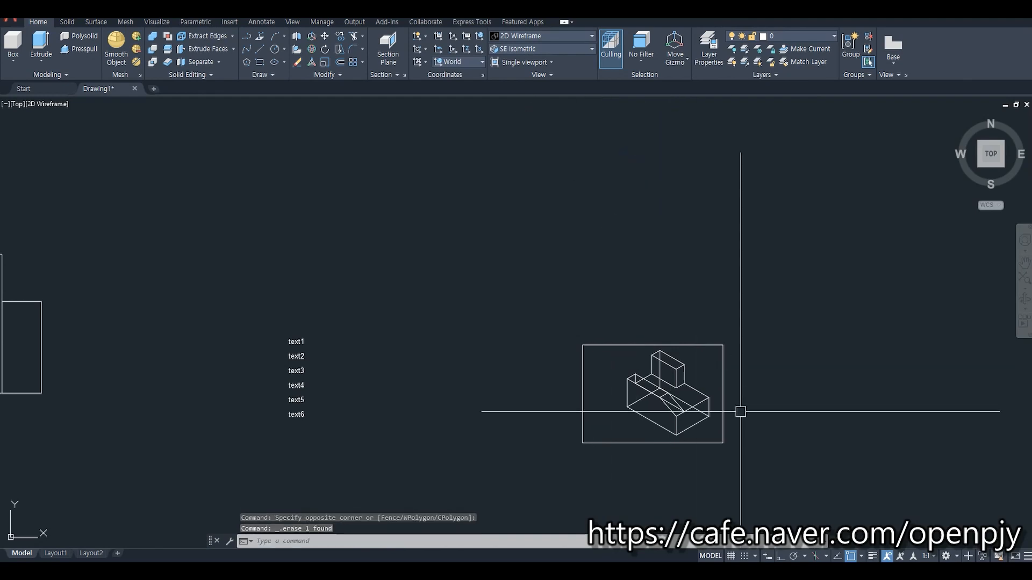
Step: Apply the Shaded visual style and review the framed solid together with the aligned text and rectangles
mouse_move(742, 470)
middle_down()
mouse_move(649, 376)
mouse_move(658, 365)
middle_up()
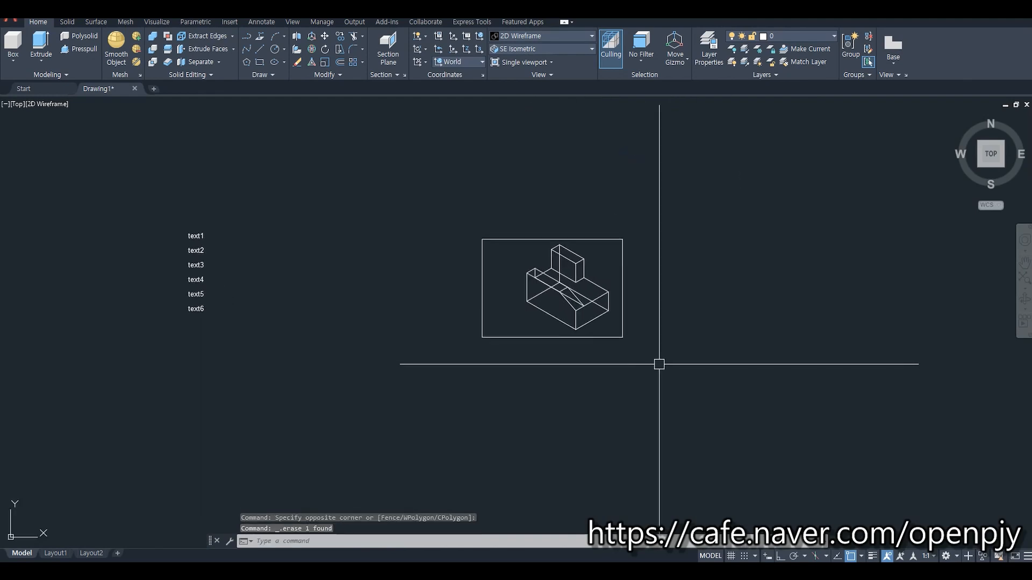
click(572, 36)
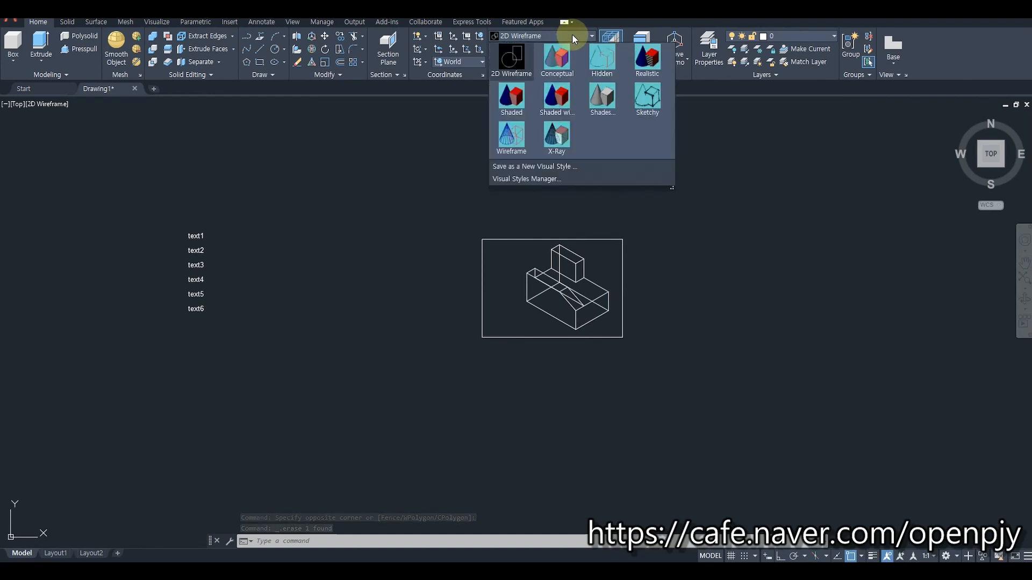
click(511, 100)
scroll(650, 352, up, 2)
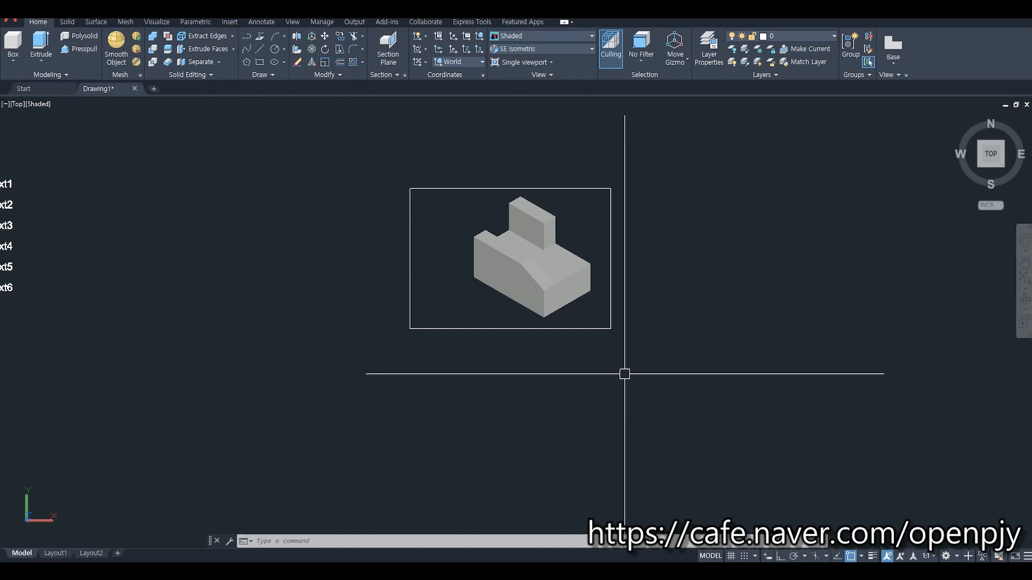
scroll(323, 376, down, 4)
middle_drag(291, 372, 447, 375)
scroll(229, 353, up, 2)
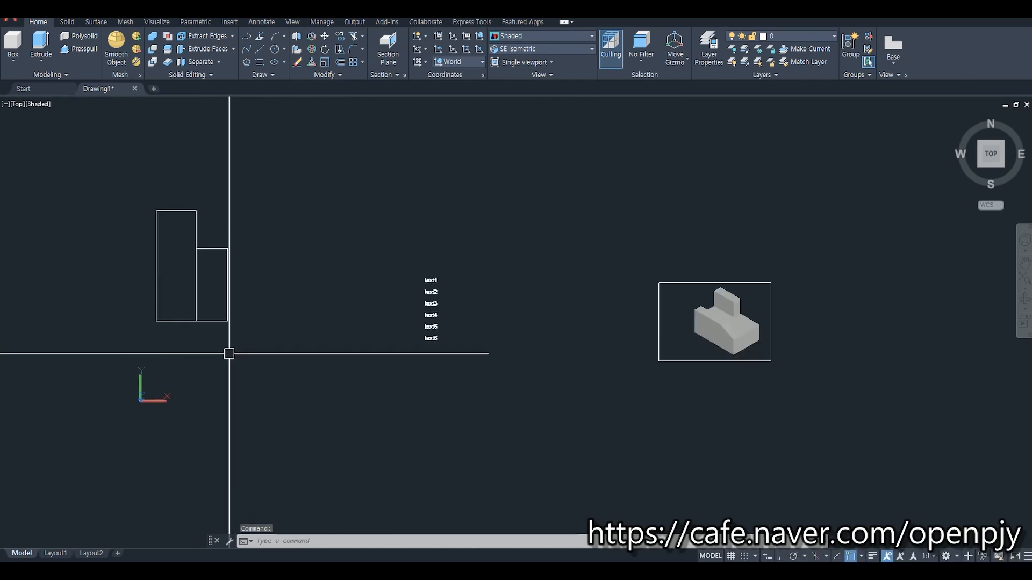